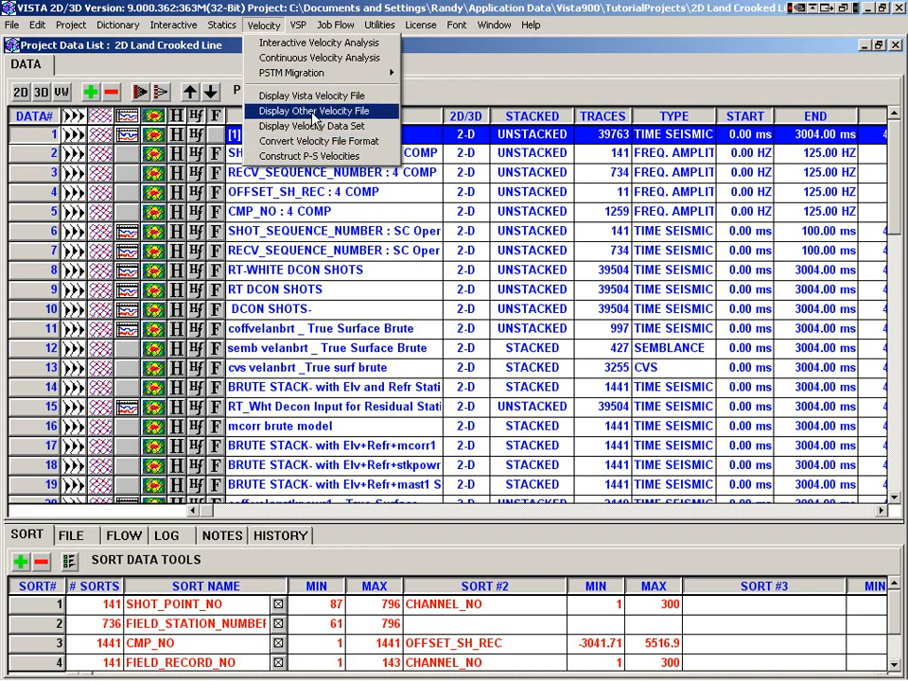
- Examine the velocity file types available for displaying another velocity file, and leave the import dialog without importing
click(312, 111)
click(433, 144)
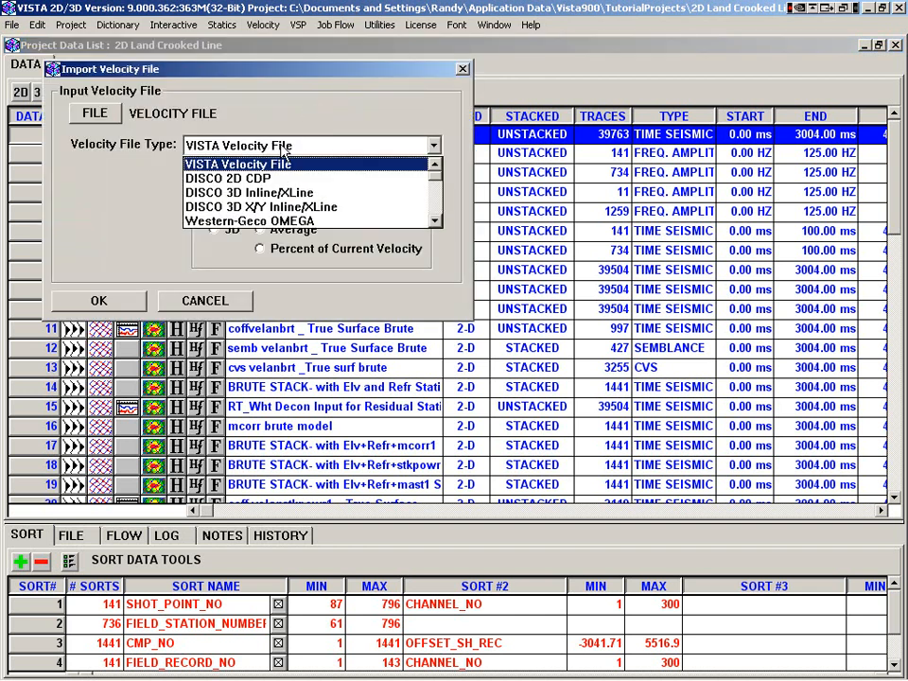
drag(438, 185, 438, 198)
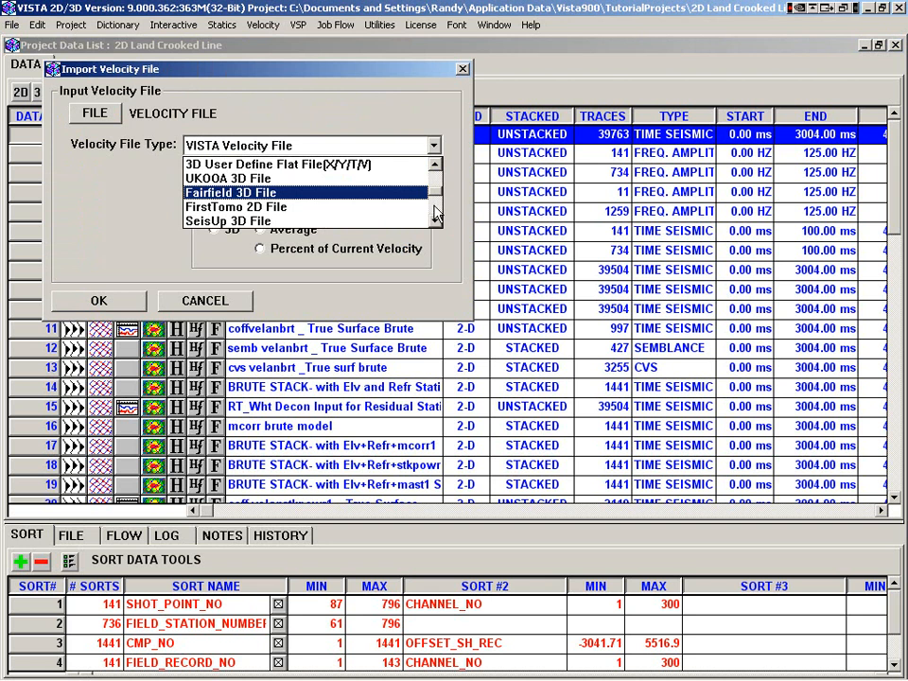
click(437, 221)
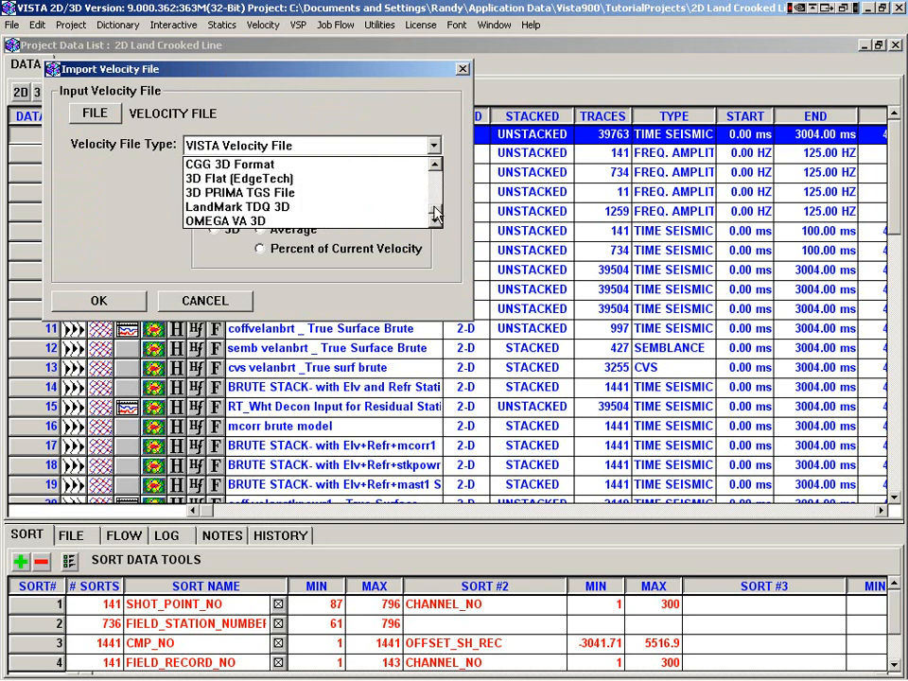
key(Escape)
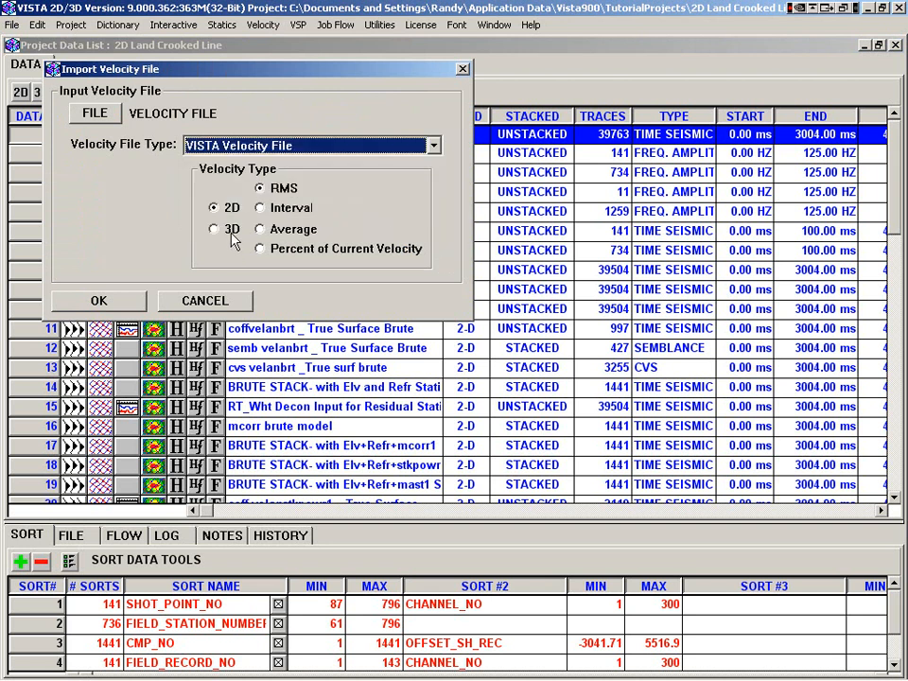
click(242, 303)
- Examine the file type, conversion, coordinate and resample settings for converting a velocity file format, and leave without converting
click(263, 24)
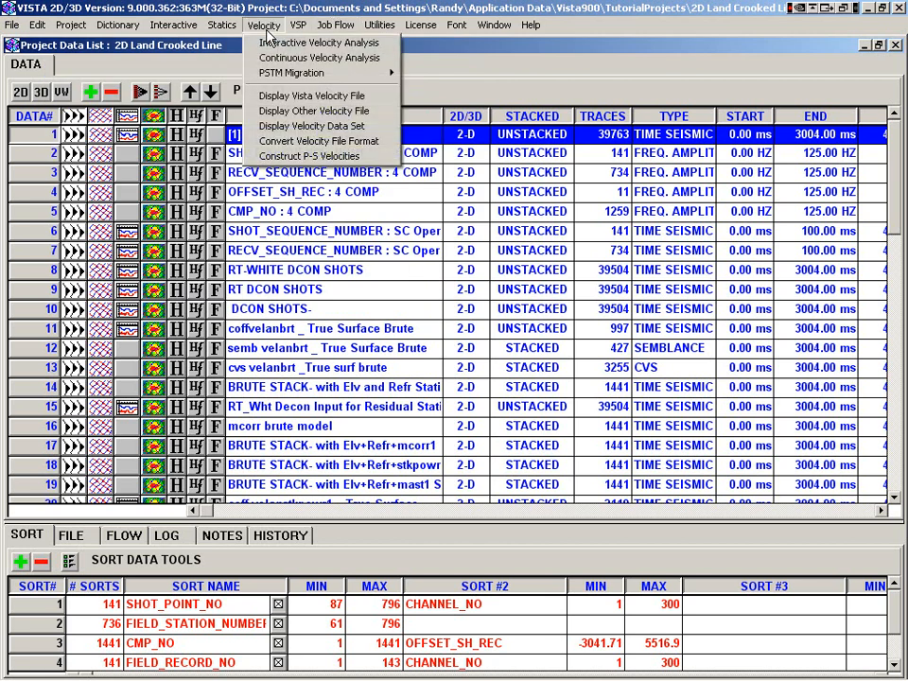
click(303, 144)
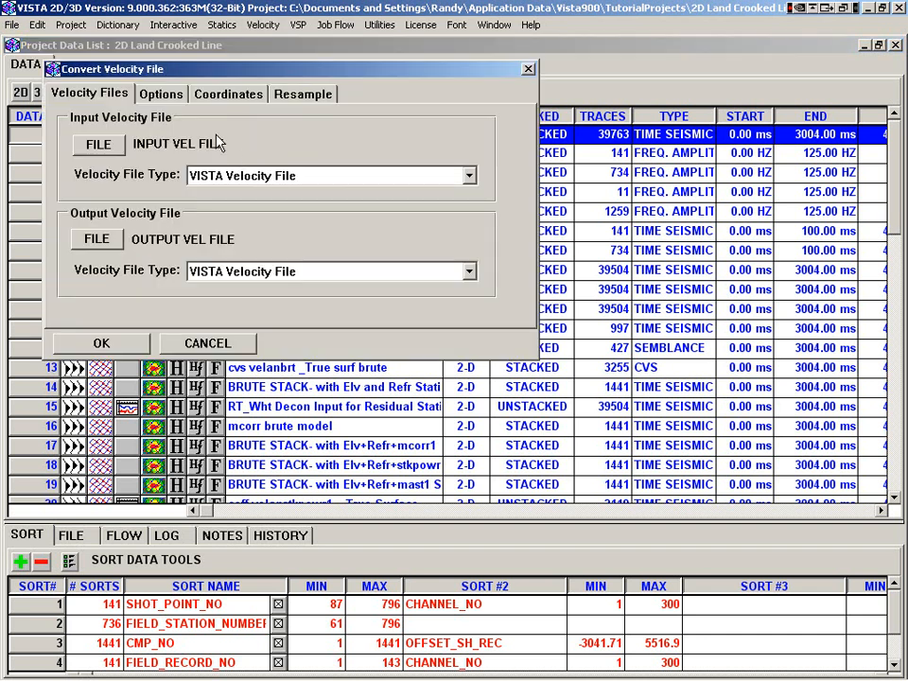
click(234, 177)
click(236, 180)
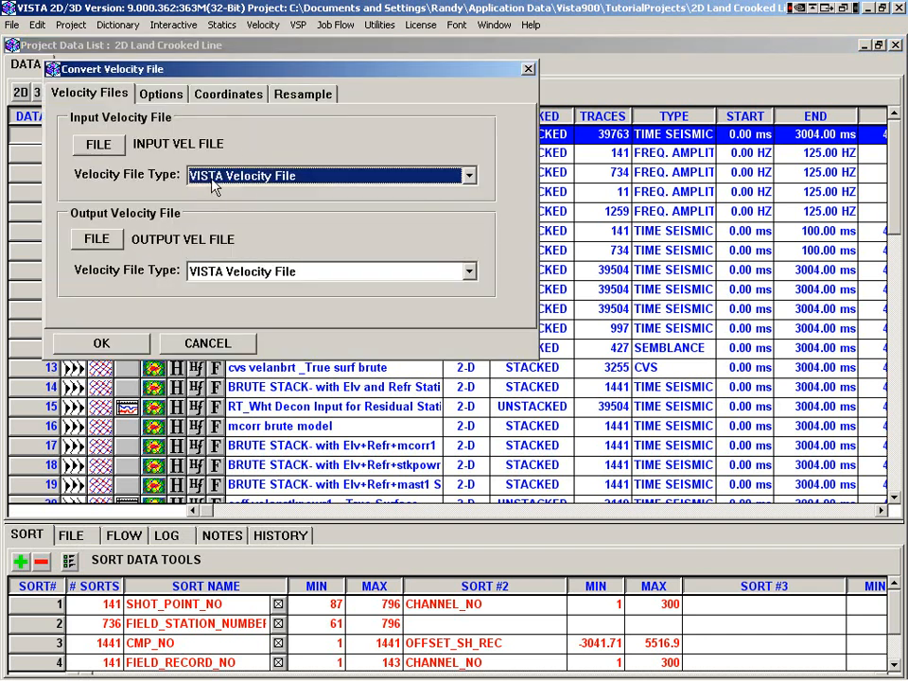
click(159, 94)
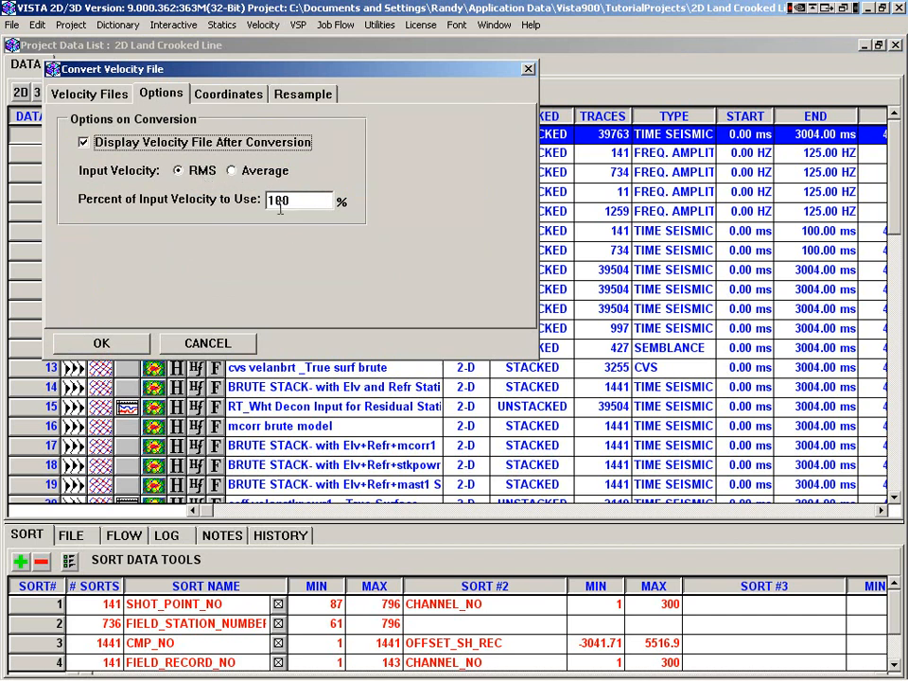
click(218, 95)
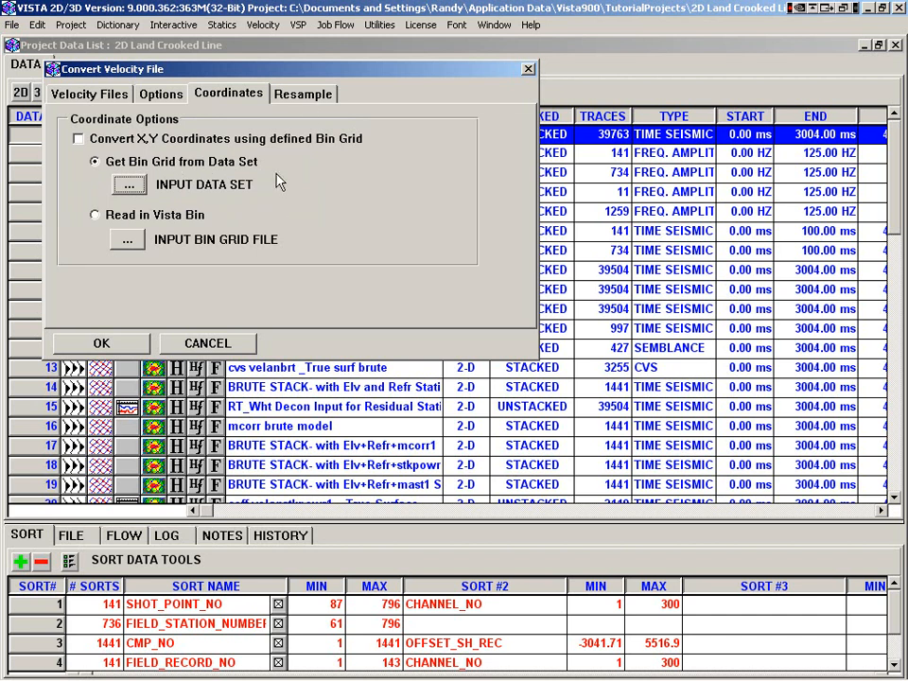
click(304, 95)
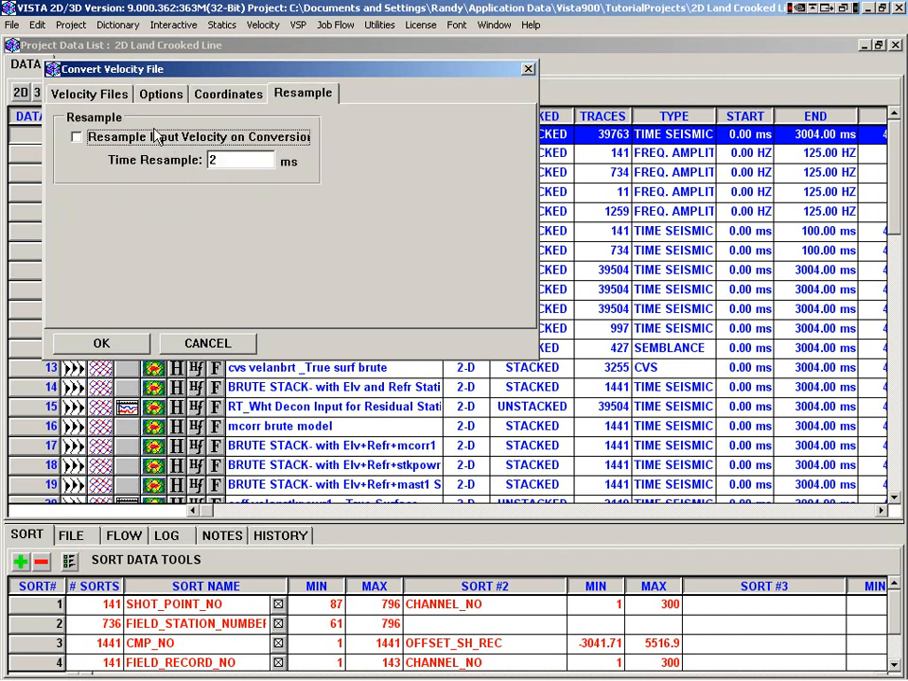
click(252, 344)
- Display the Vista velocity file Final PSTM Velocities.vel, accepting the proposed time, sample rate and CMP range
click(264, 25)
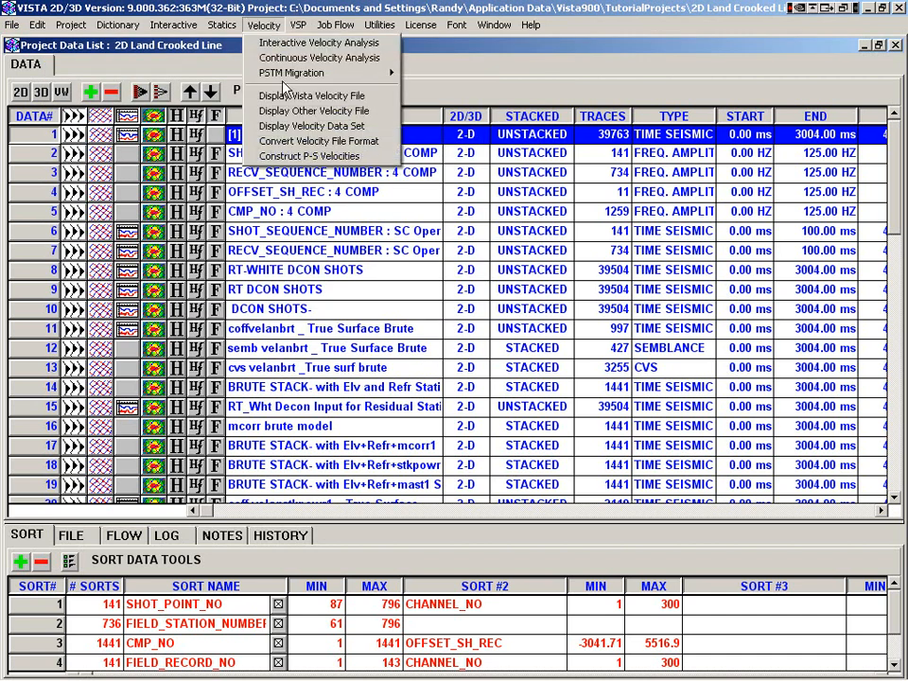
click(285, 96)
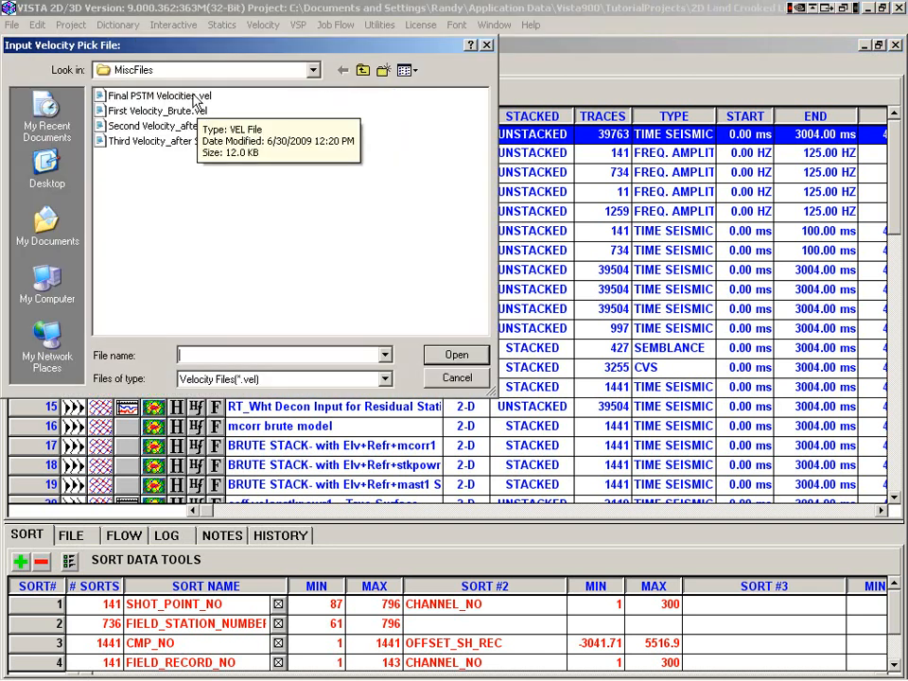
double_click(192, 98)
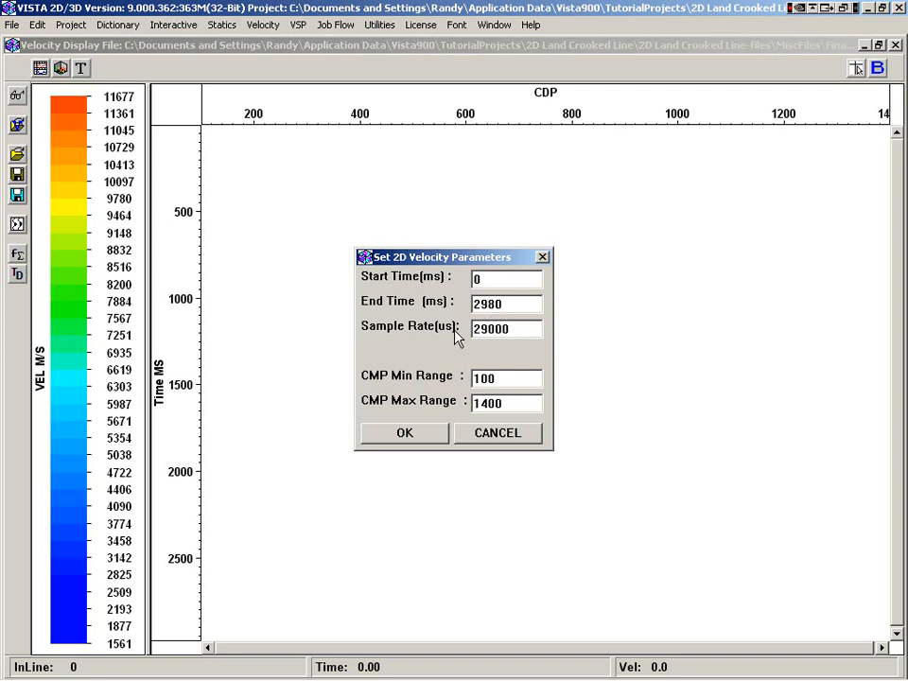
click(404, 434)
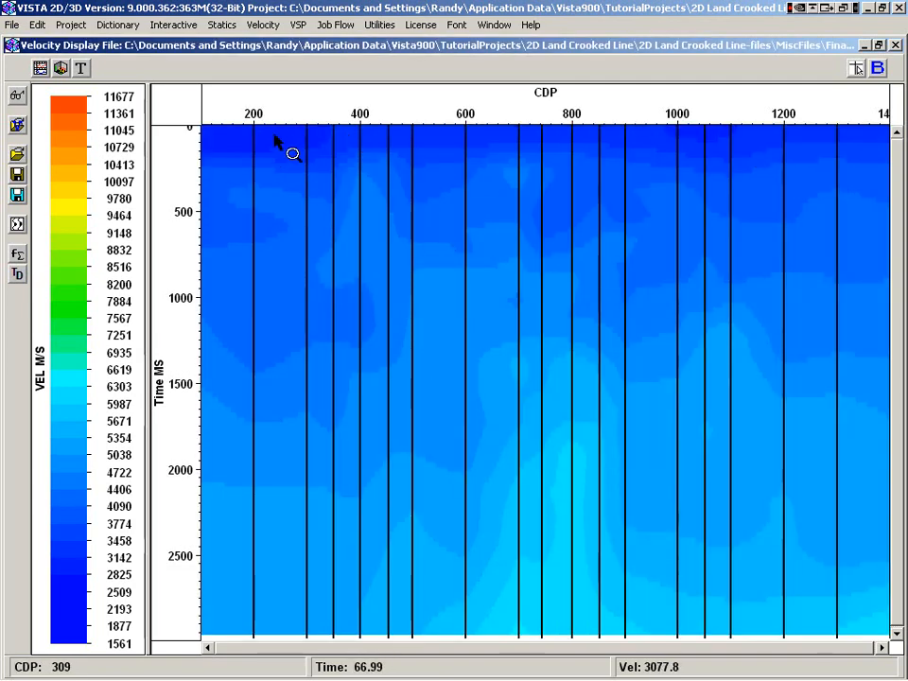
- Turn on horizontal time lines across the full CDP velocity section
drag(241, 115, 176, 115)
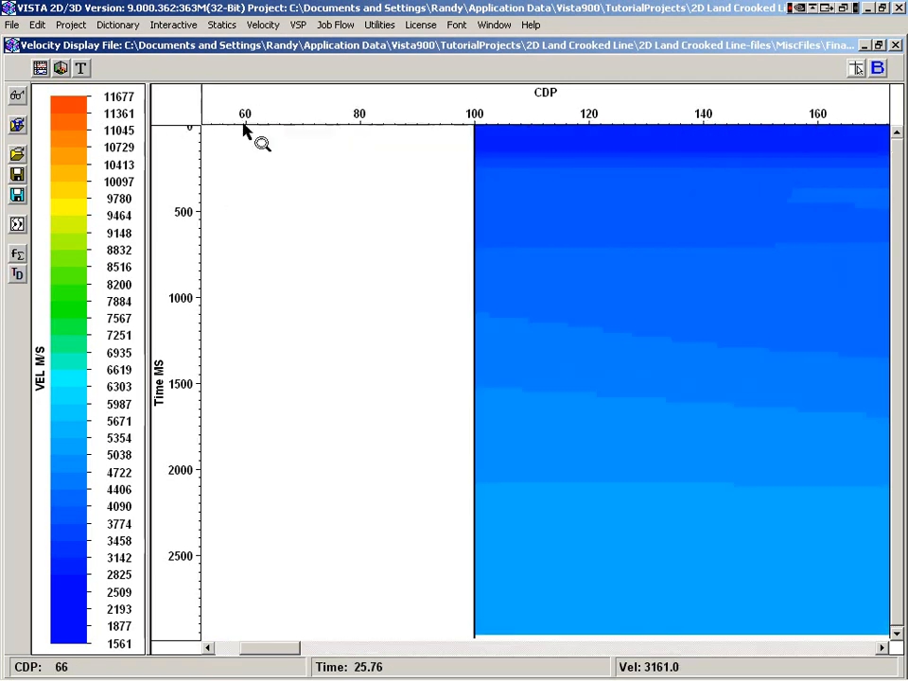
right_click(475, 140)
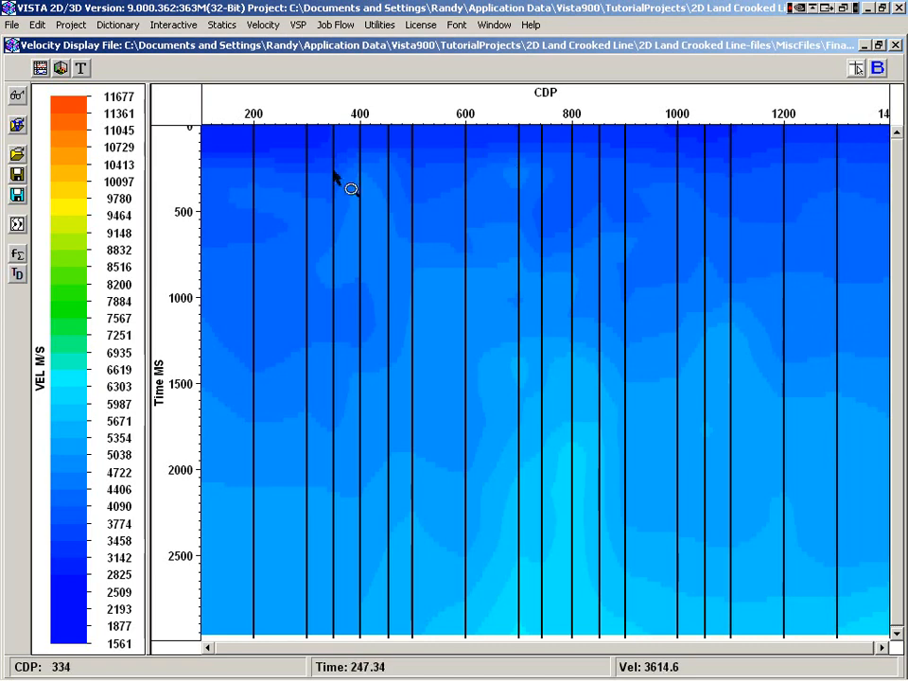
right_click(389, 201)
click(481, 253)
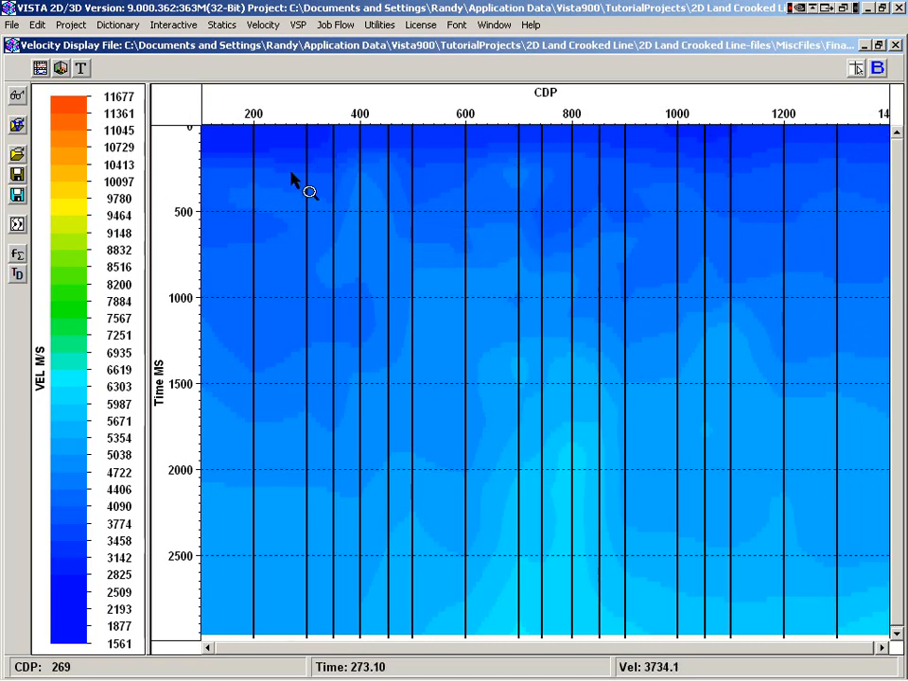
- Examine the velocities in a rotated 3D view and as a text listing, and return to the color section view
click(60, 68)
mouse_move(478, 299)
mouse_down()
mouse_move(419, 289)
mouse_move(586, 349)
mouse_up()
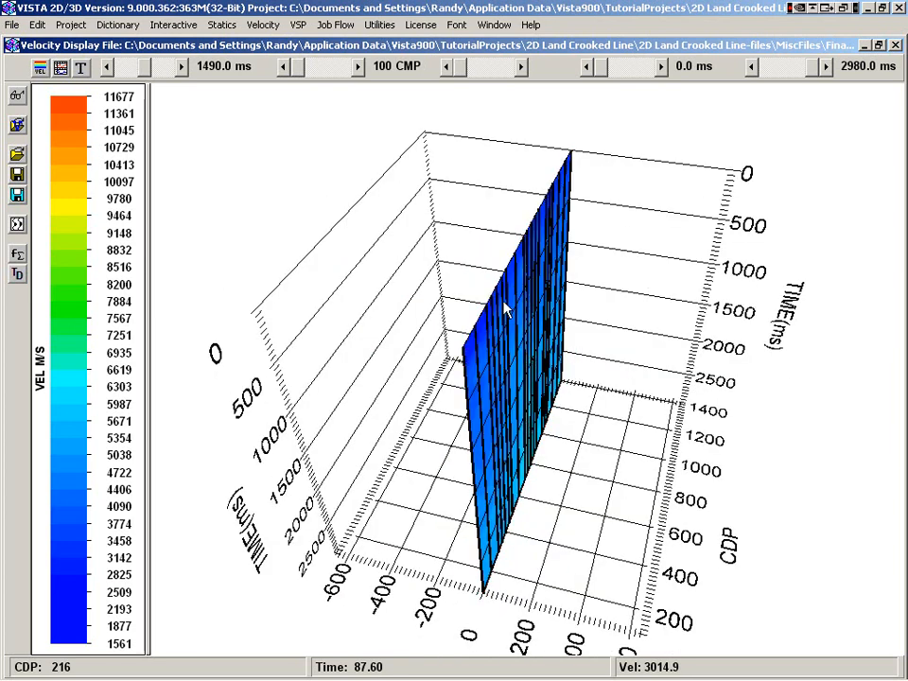
drag(565, 284, 378, 305)
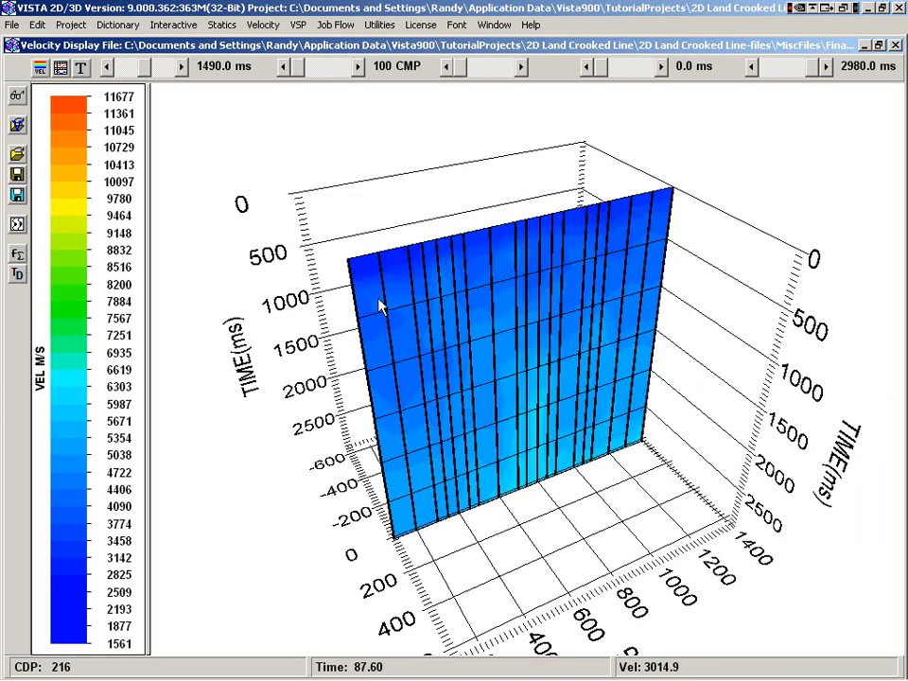
click(60, 70)
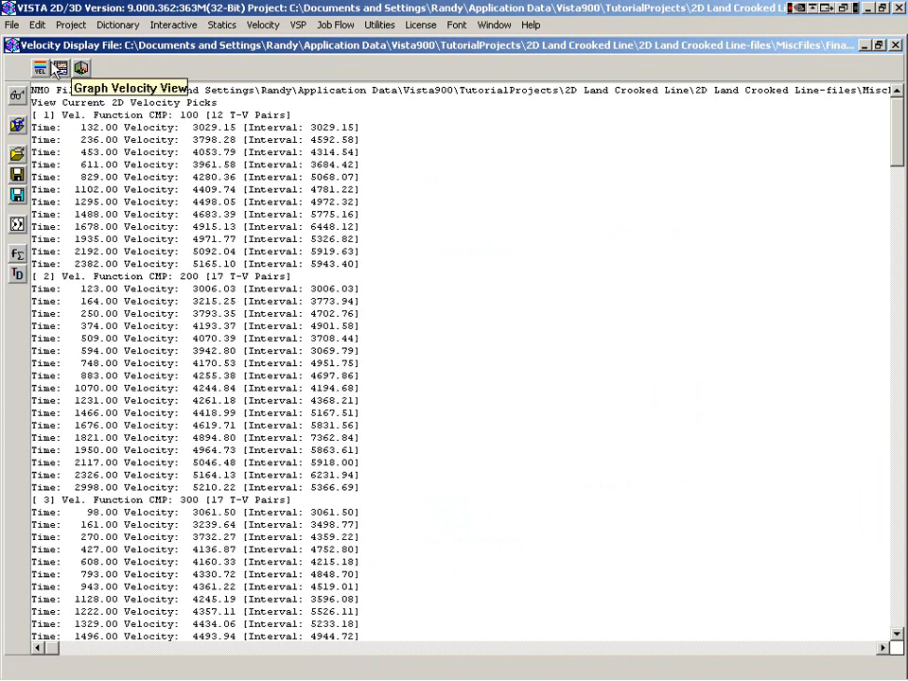
click(40, 68)
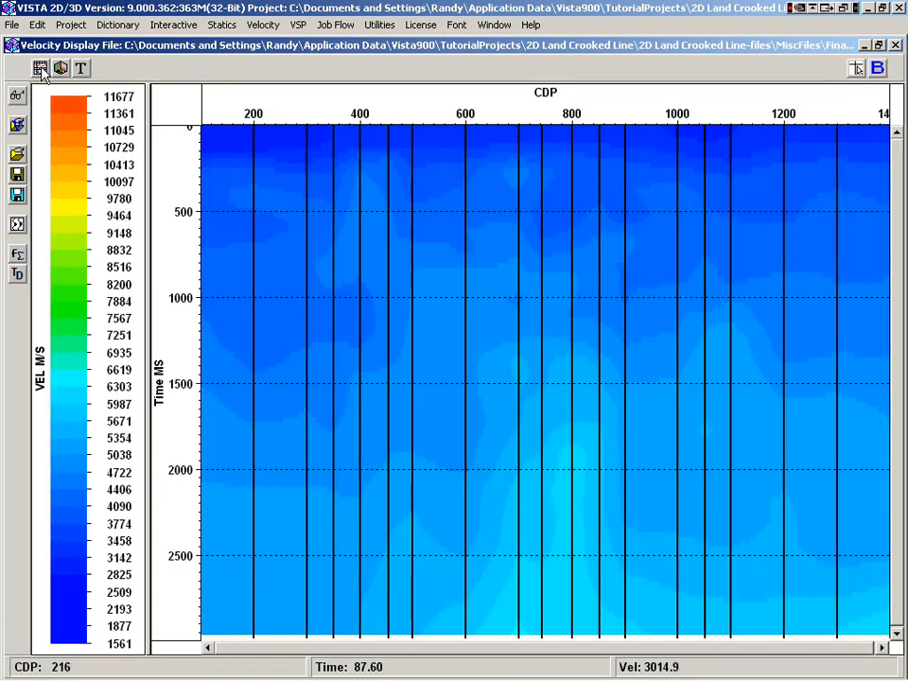
- Review the settings for loading a velocity file and for outputting a file or project data object, without applying either
click(18, 157)
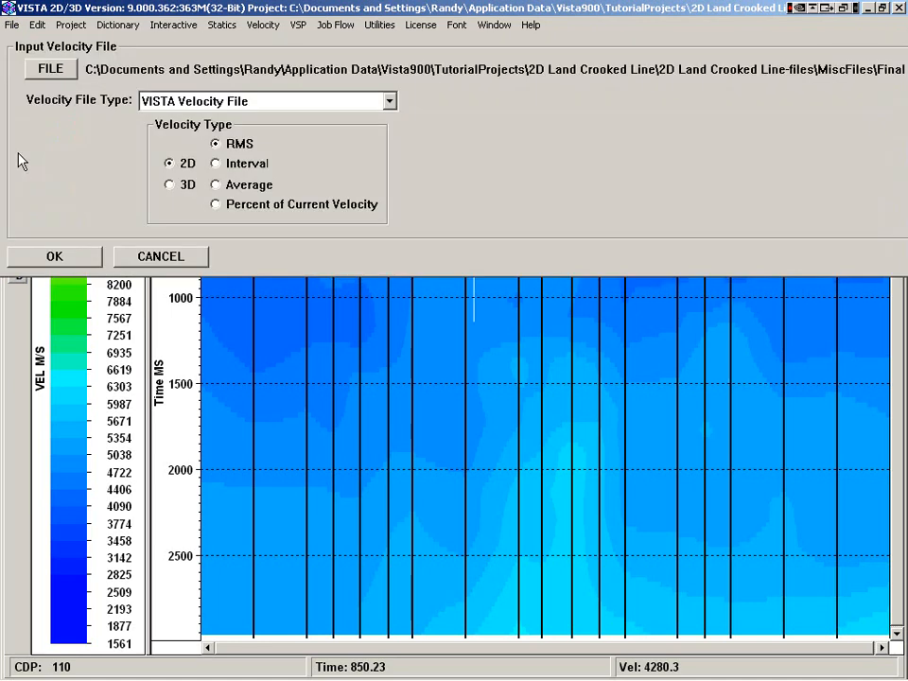
click(195, 256)
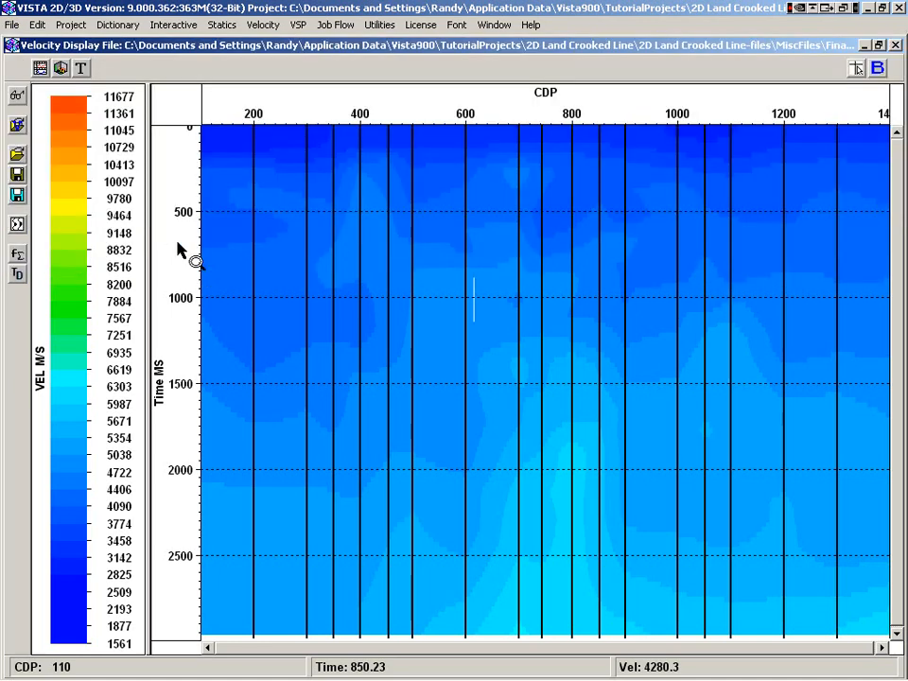
click(19, 175)
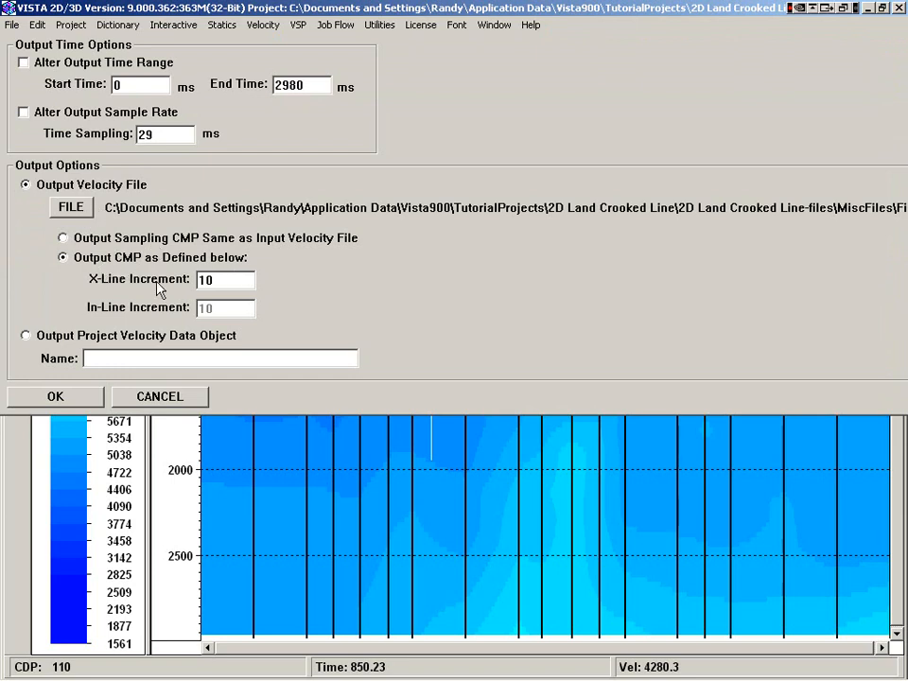
click(88, 338)
click(111, 358)
click(147, 395)
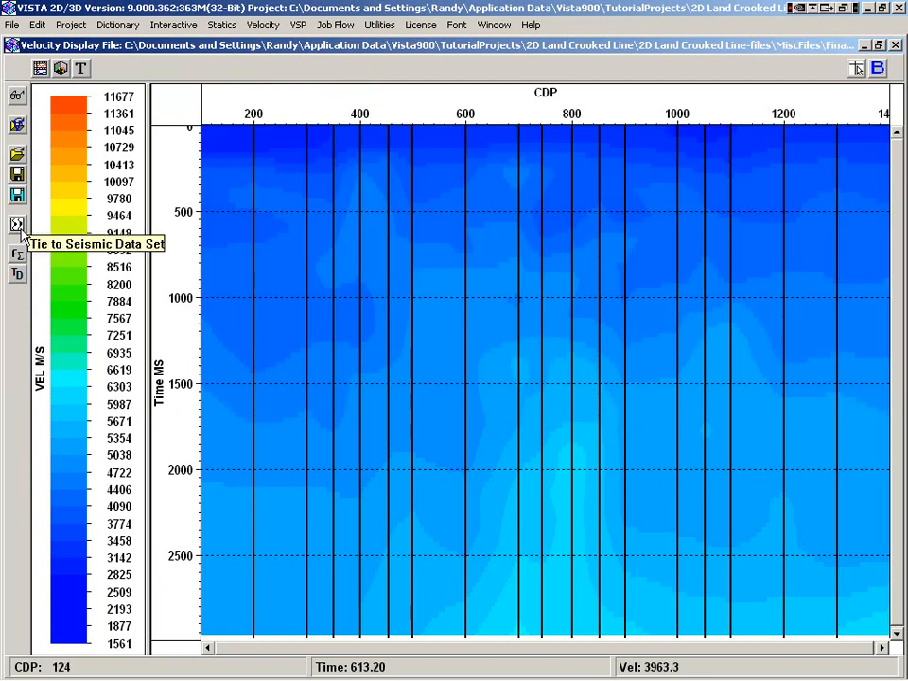
- Tie the velocity display to data set 17, the BRUTE STACK with Elv+Refr+mcorr1, using 0–3004 ms, 4000 us and CMP 1–1441
click(18, 227)
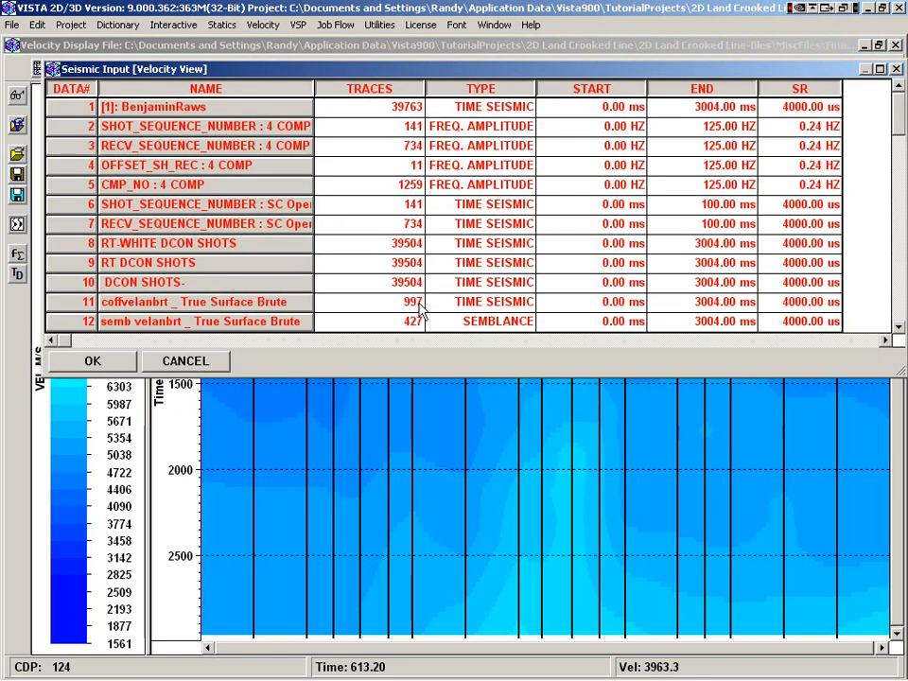
click(897, 321)
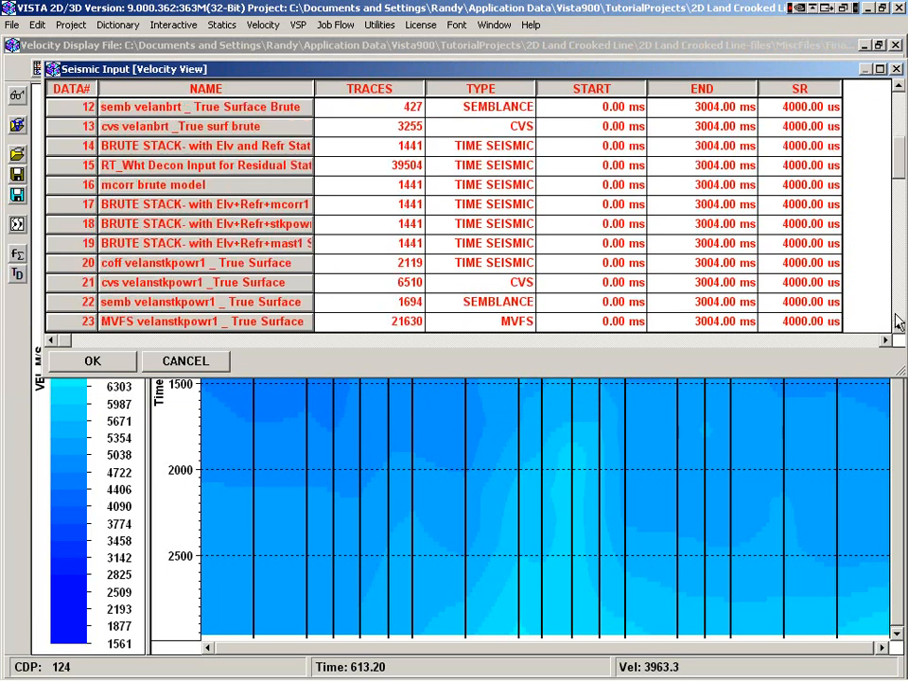
double_click(165, 210)
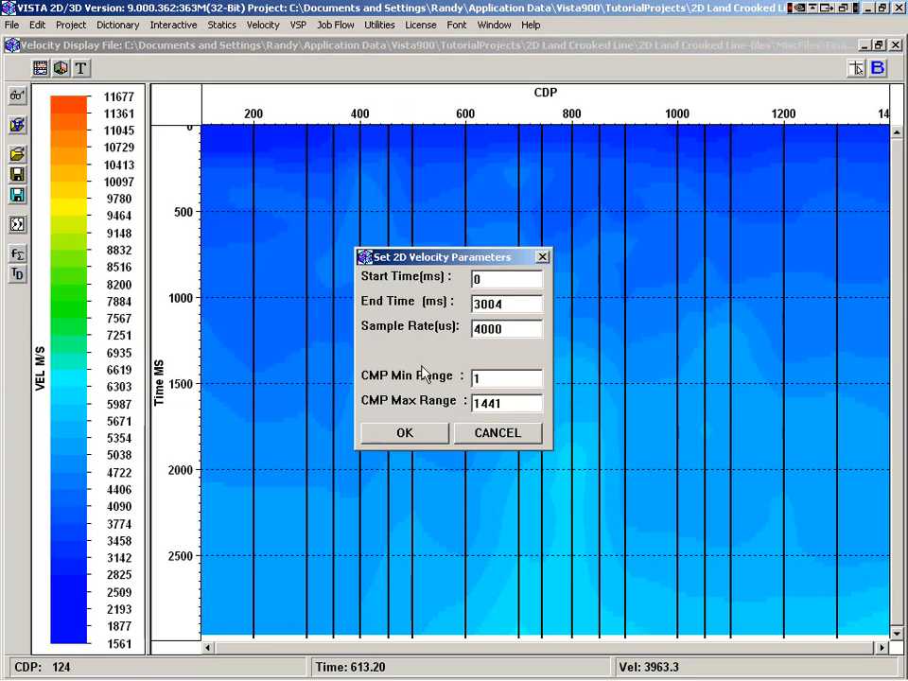
click(428, 432)
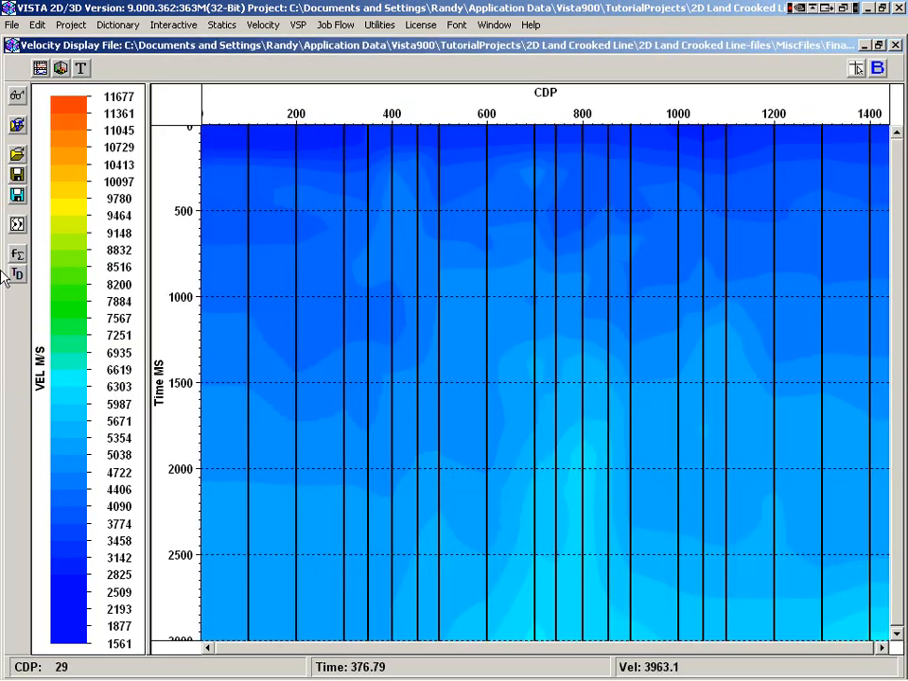
- Output the velocities as a project velocity data object named Vel Field
click(17, 174)
click(29, 334)
click(111, 357)
text(Vel Field)
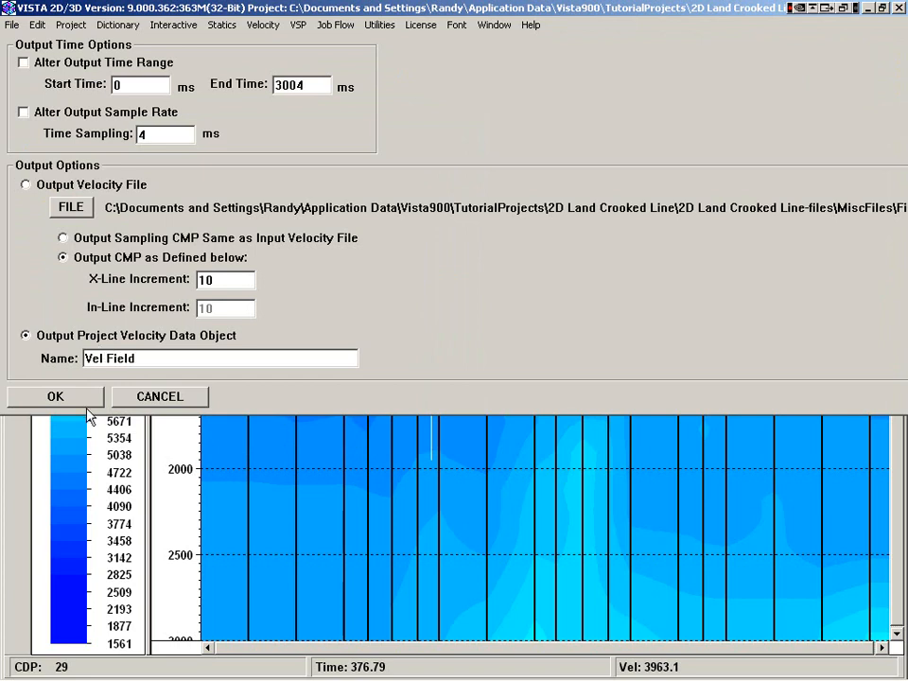
click(87, 409)
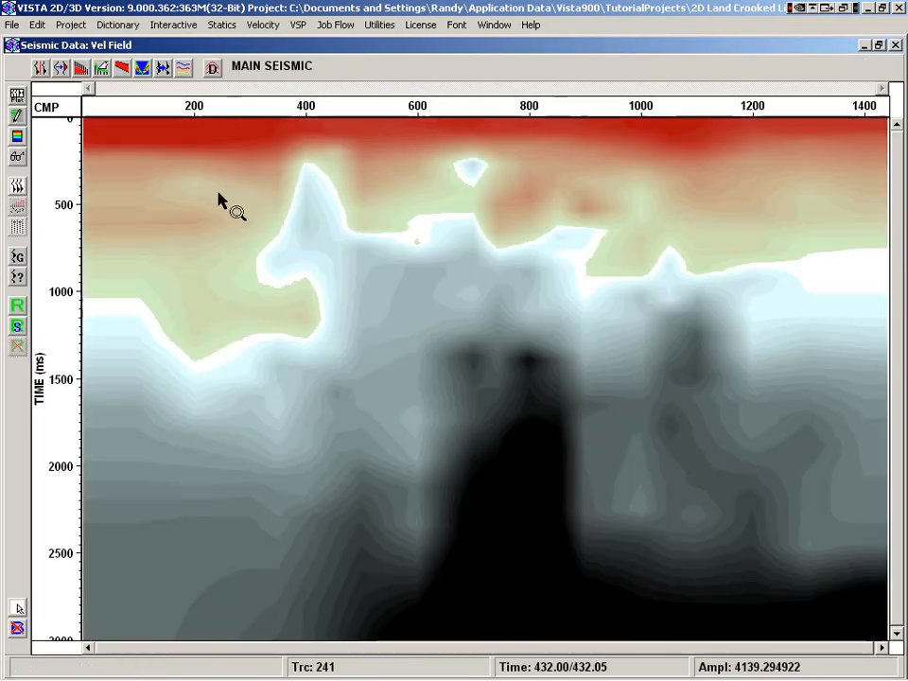
- Close the Vel Field seismic display and save its temporary data to the project
click(11, 45)
click(37, 153)
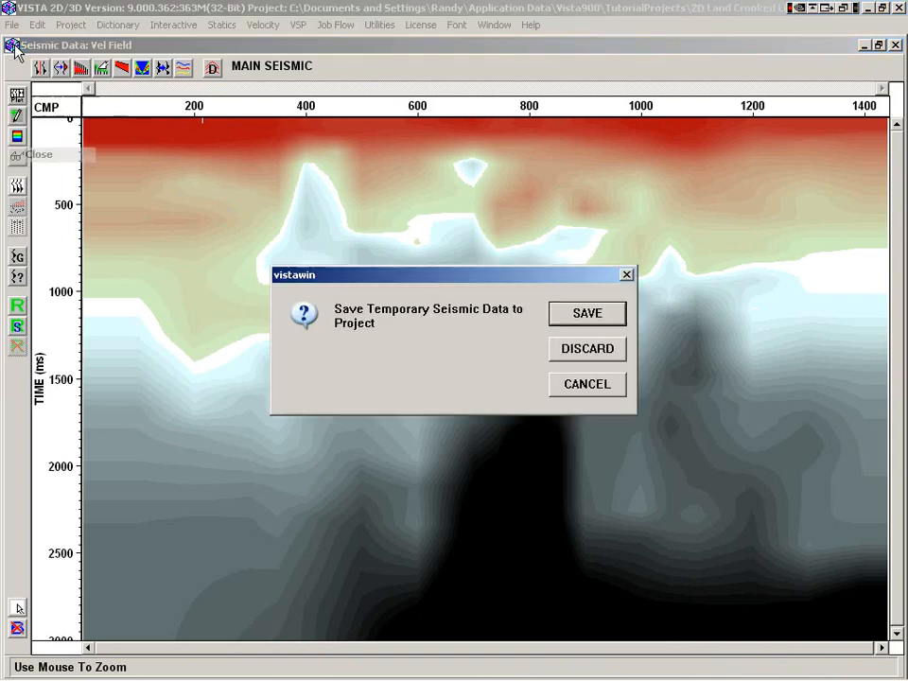
click(587, 313)
- Display data set 17, the BRUTE STACK with Elv+Refr+mcorr1 statics, in a seismic window
click(175, 24)
click(193, 42)
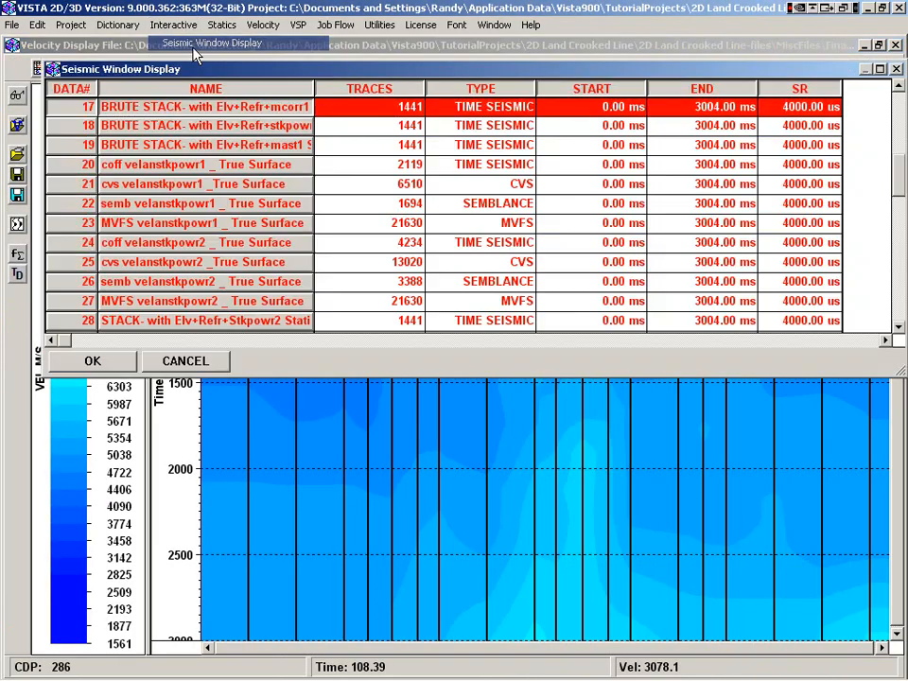
double_click(183, 112)
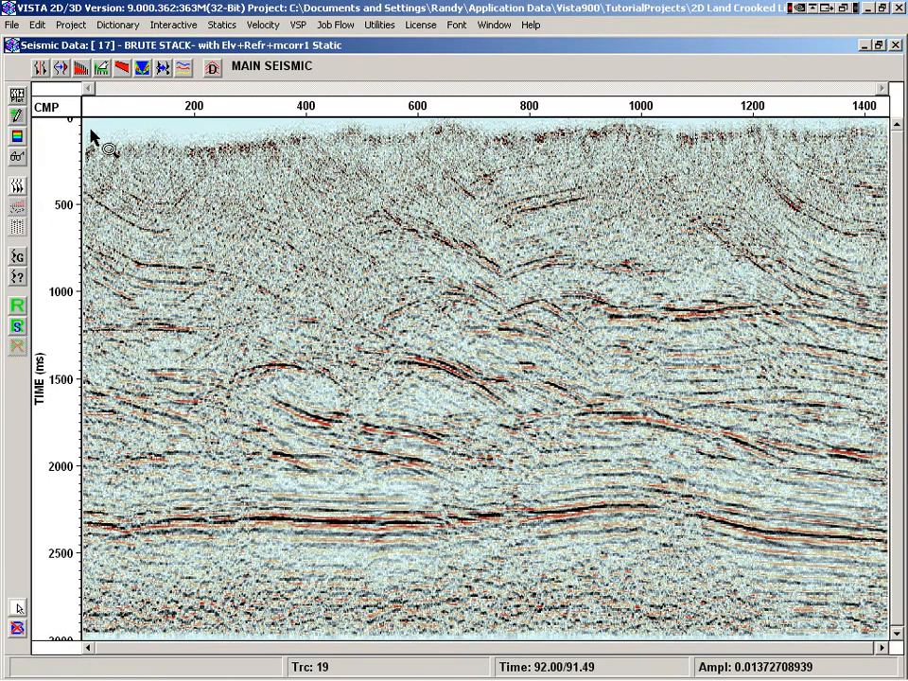
- Set the brute stack's display type to Wiggle / Variable Area in its plot parameters
click(19, 93)
click(269, 220)
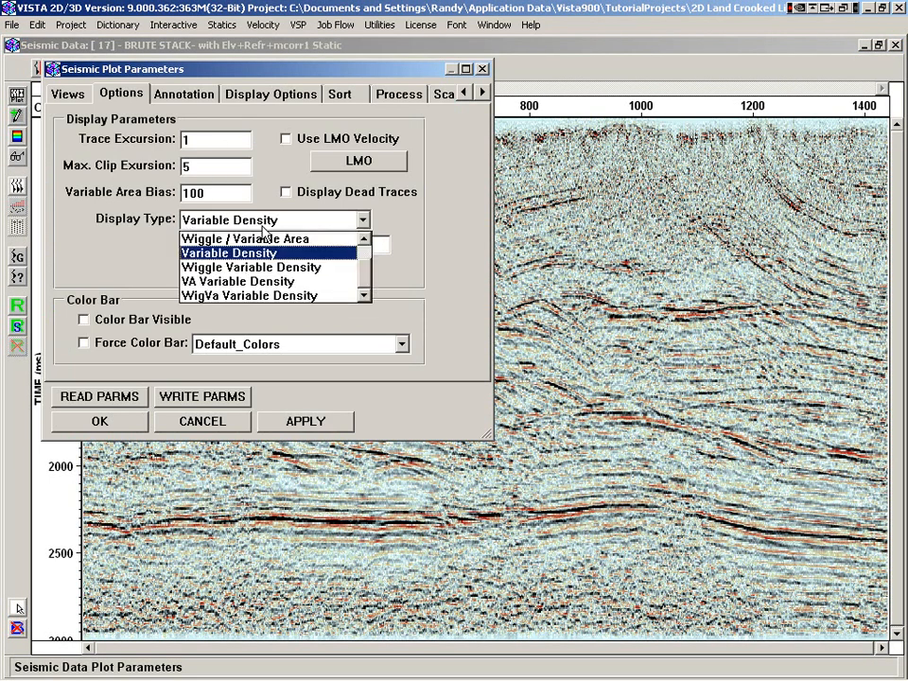
click(274, 239)
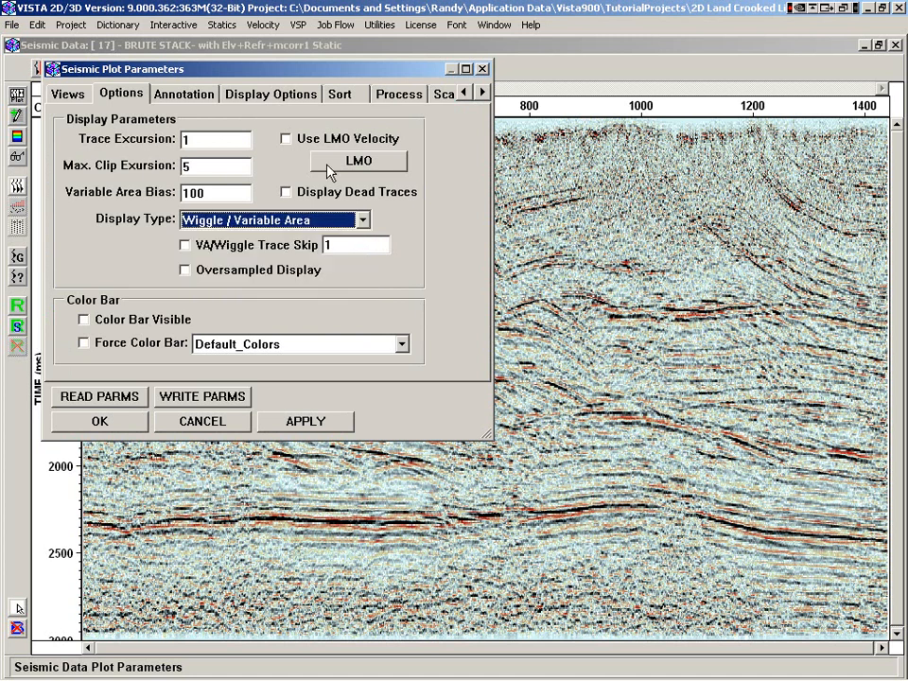
- Display data set 59, Vel Field, as the seismic background behind the brute stack and accept the plot parameters
click(481, 91)
click(481, 91)
click(482, 91)
click(329, 94)
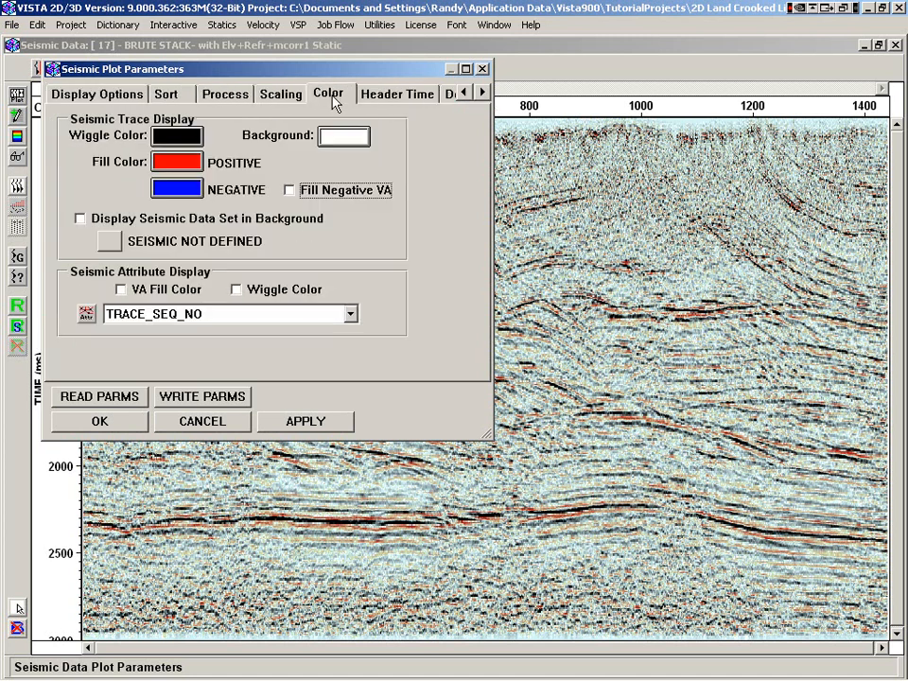
click(79, 218)
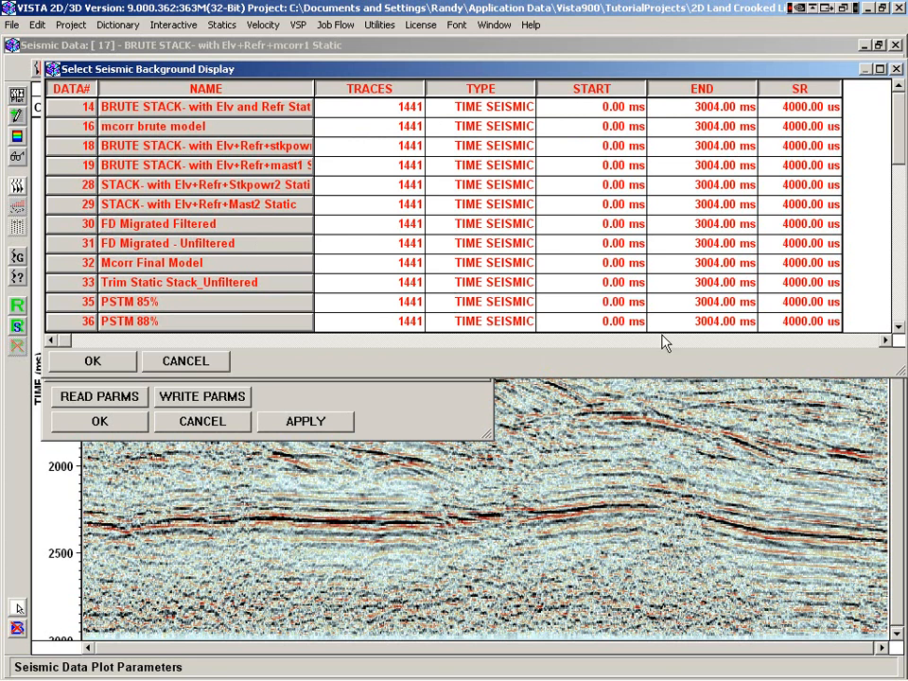
scroll(874, 318, down, 8)
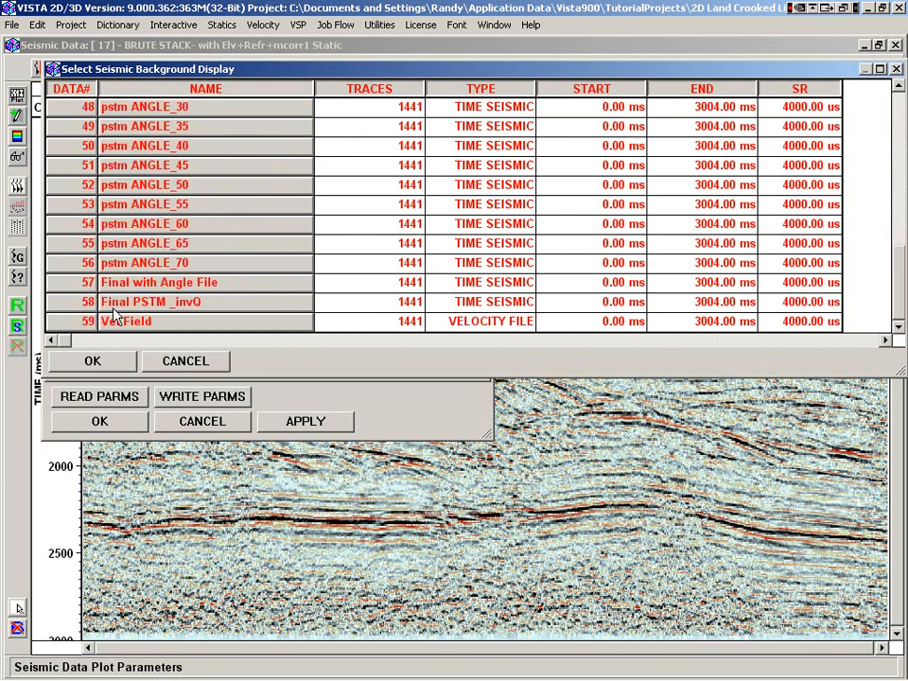
click(279, 321)
click(92, 360)
click(99, 421)
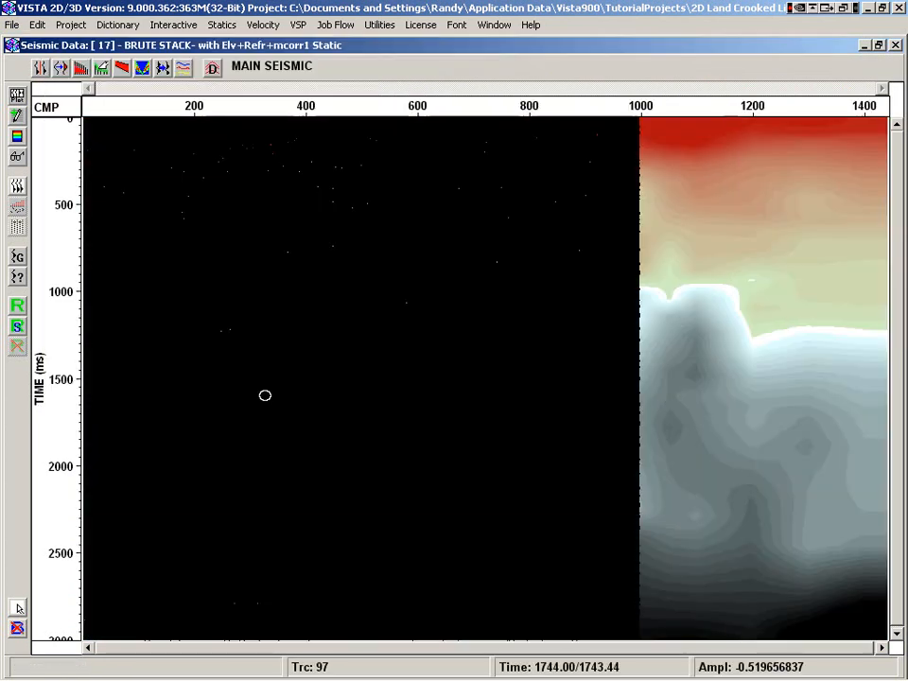
- Change the background velocity color bar to the blue-to-red rainbow scale and inspect the stack around CMP 650–980
drag(241, 192, 459, 315)
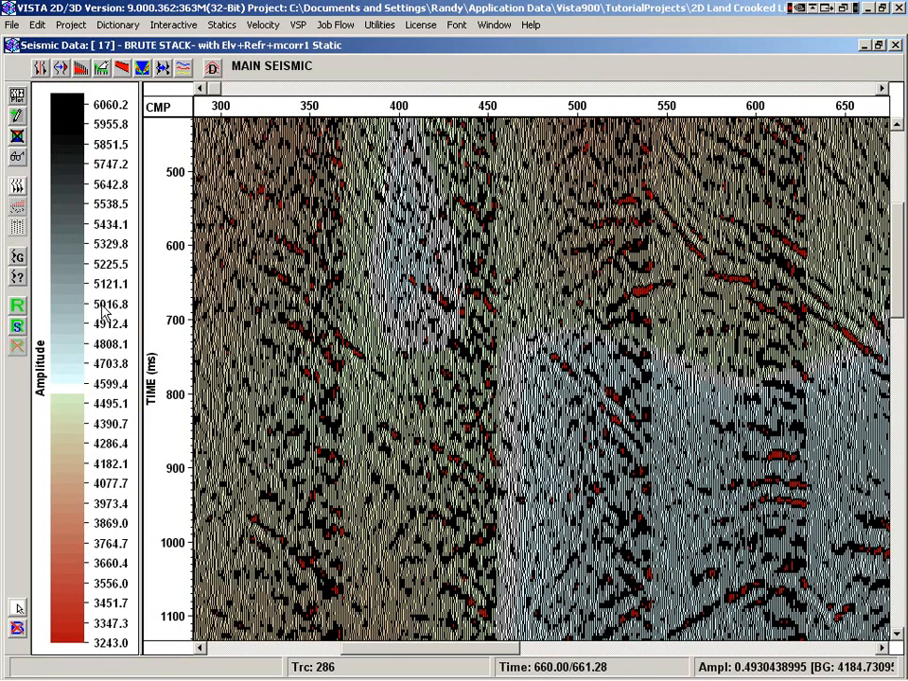
right_click(102, 308)
mouse_move(186, 506)
click(286, 506)
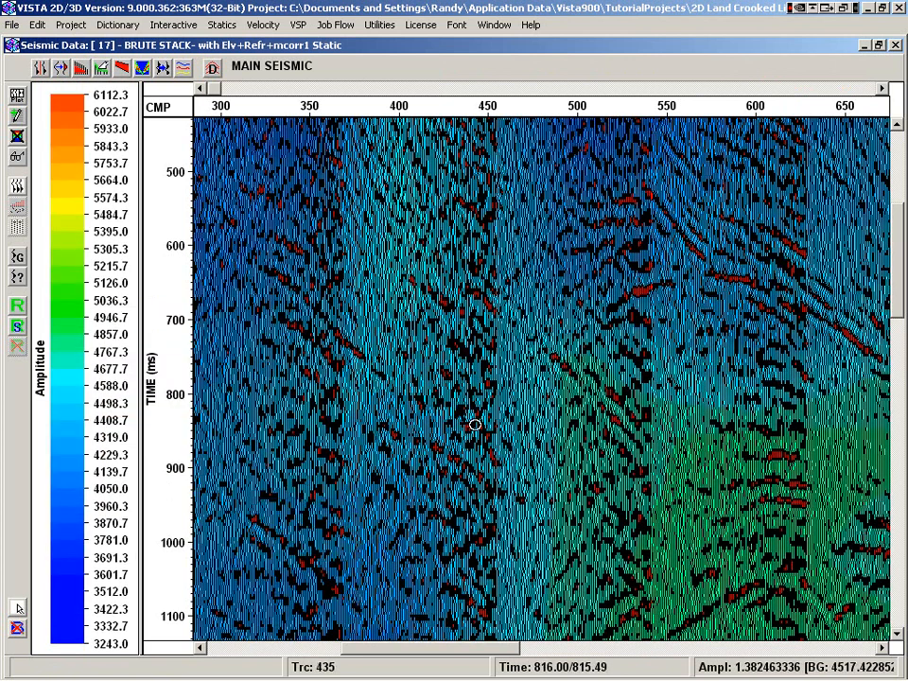
click(634, 414)
drag(509, 261, 668, 391)
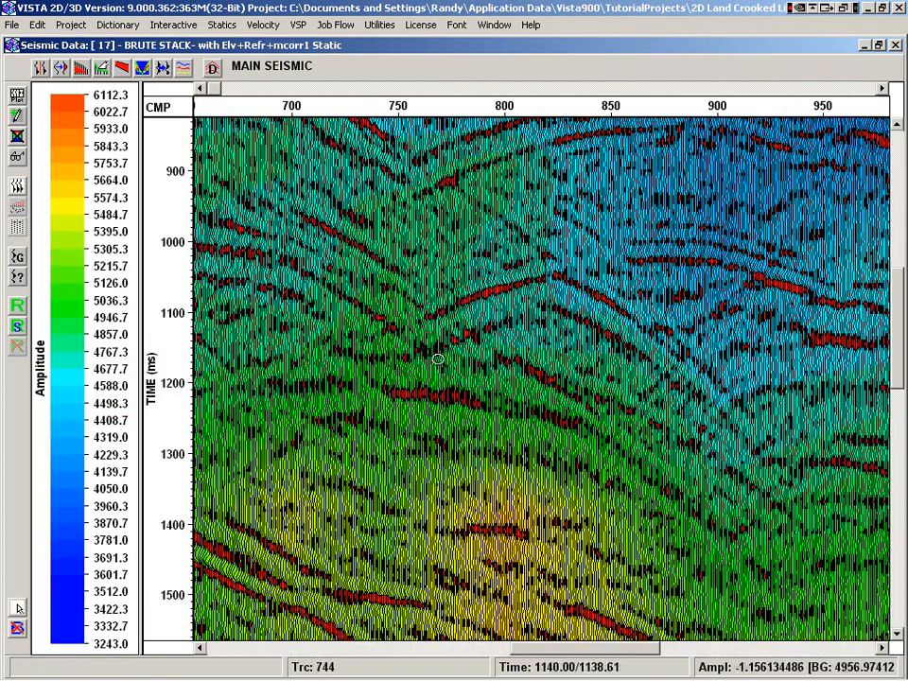
- Close the brute stack display and review the Smooth Velocity Field and Velocity Conversion options without applying them
double_click(13, 49)
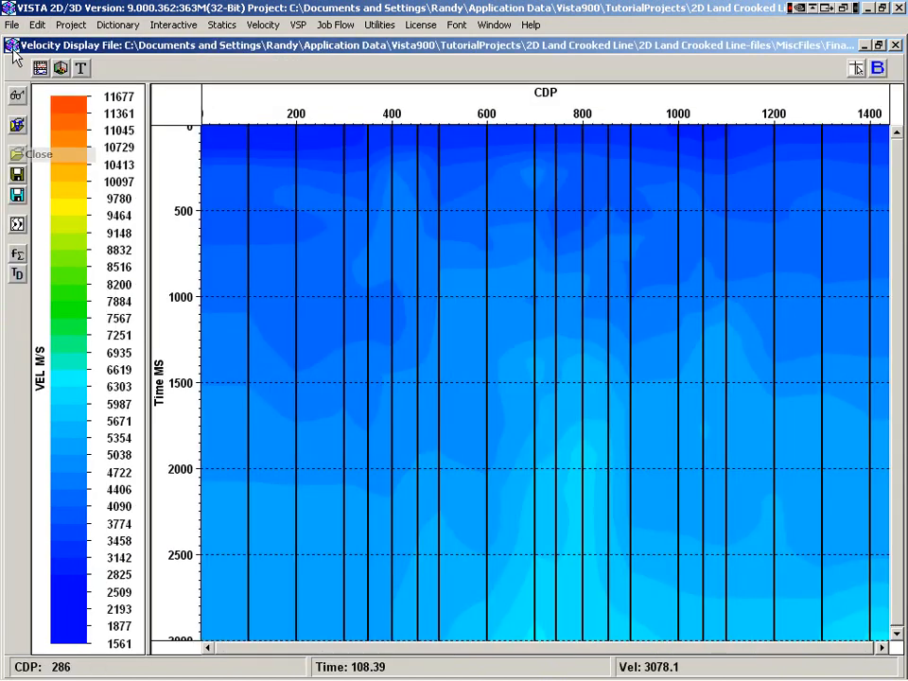
click(17, 253)
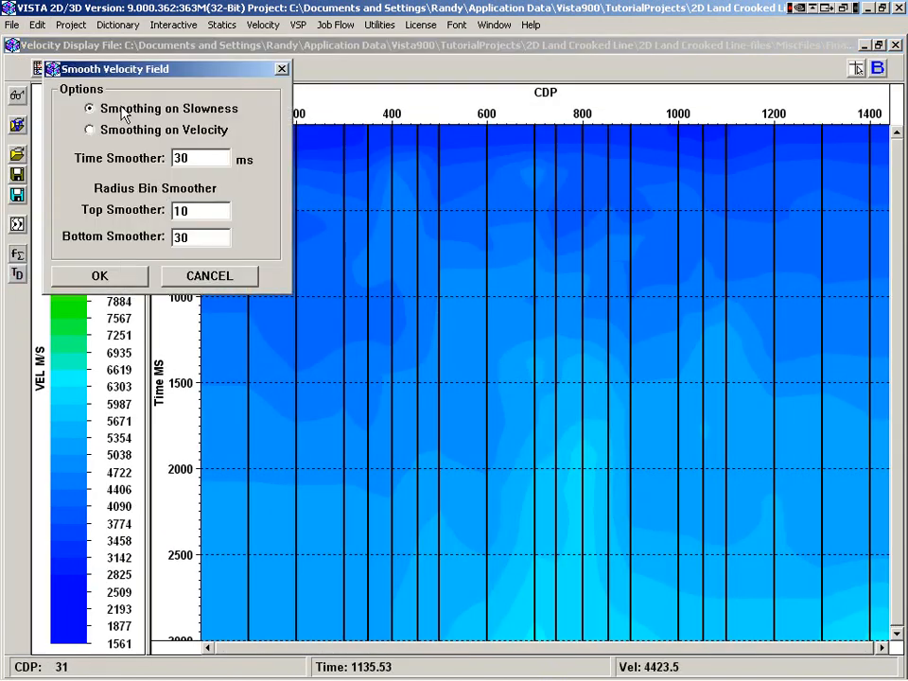
key(Escape)
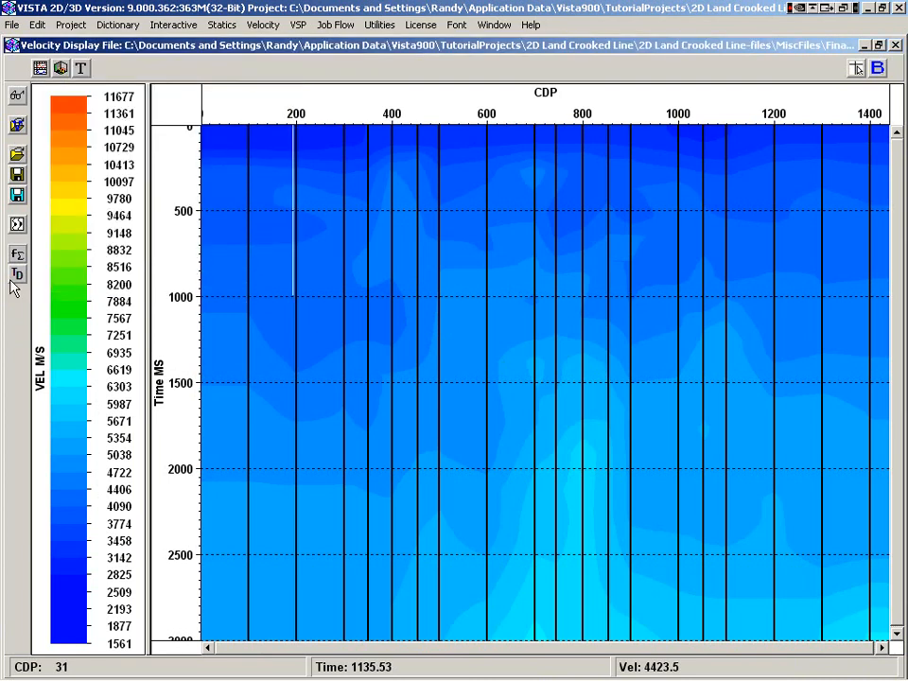
click(17, 273)
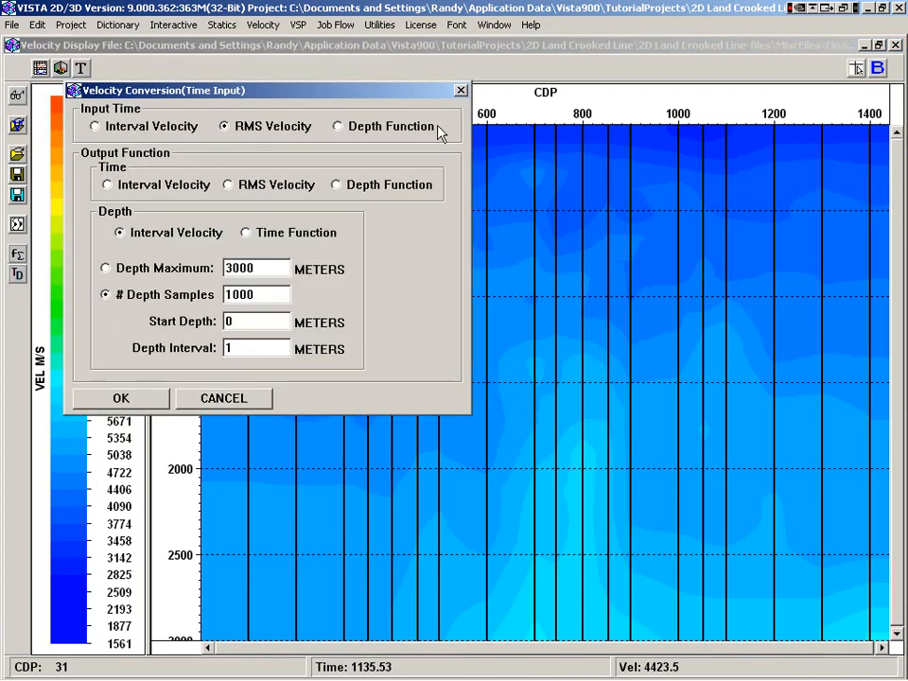
click(227, 398)
- Close the velocity display and show the Vista velocity file VEL2.vel from the Land 3D project's MiscFiles folder with the proposed 3D parameters
double_click(12, 47)
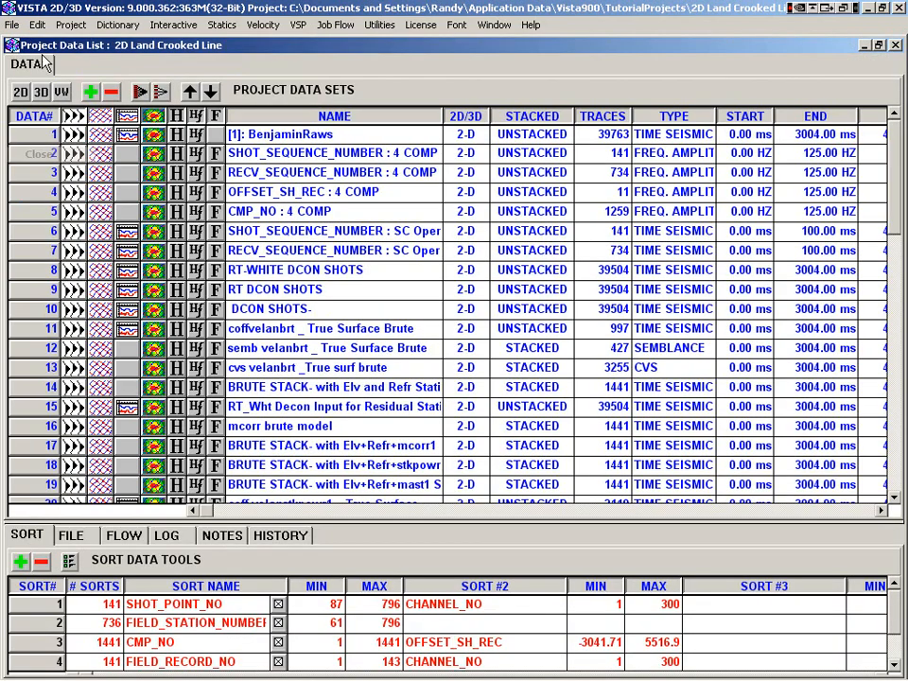
click(270, 26)
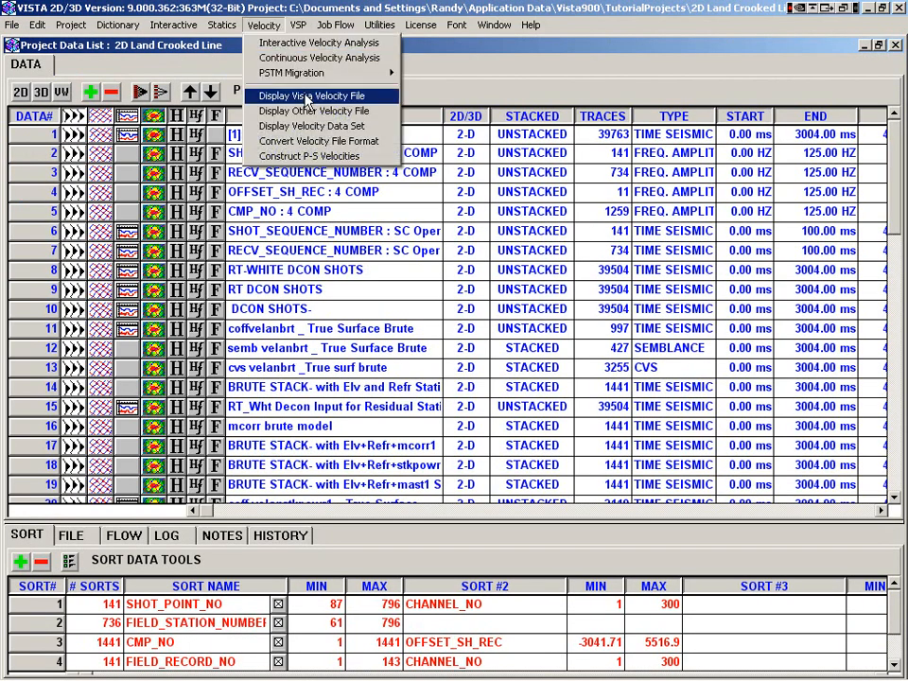
click(299, 96)
click(346, 73)
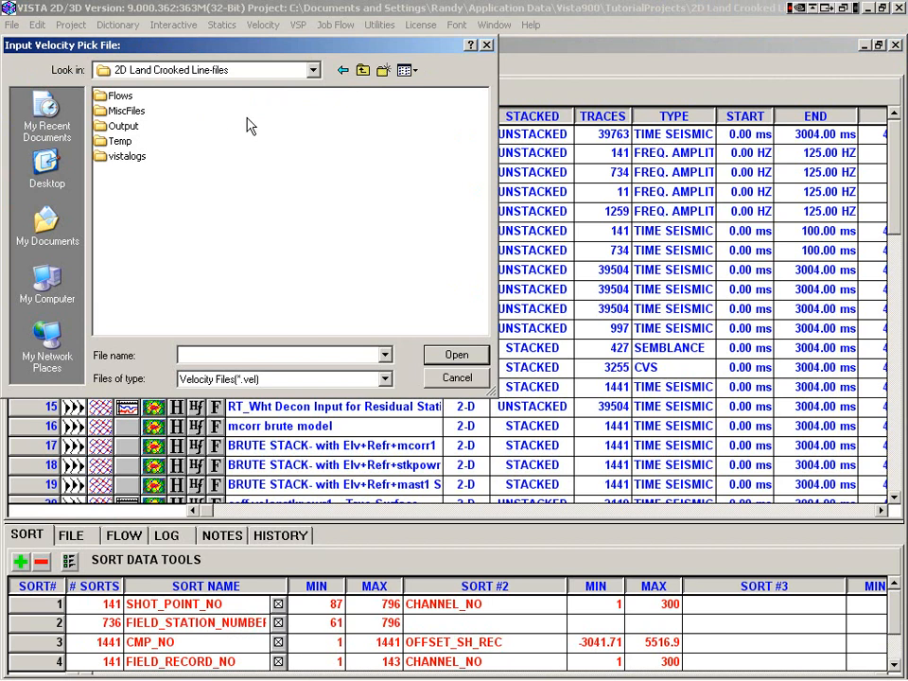
click(364, 70)
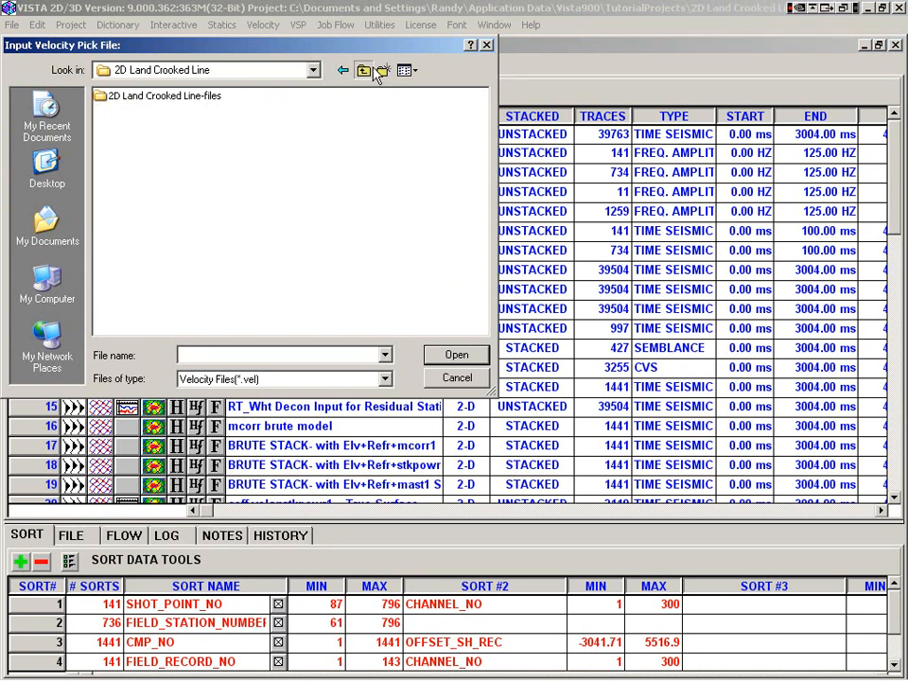
click(369, 71)
double_click(141, 173)
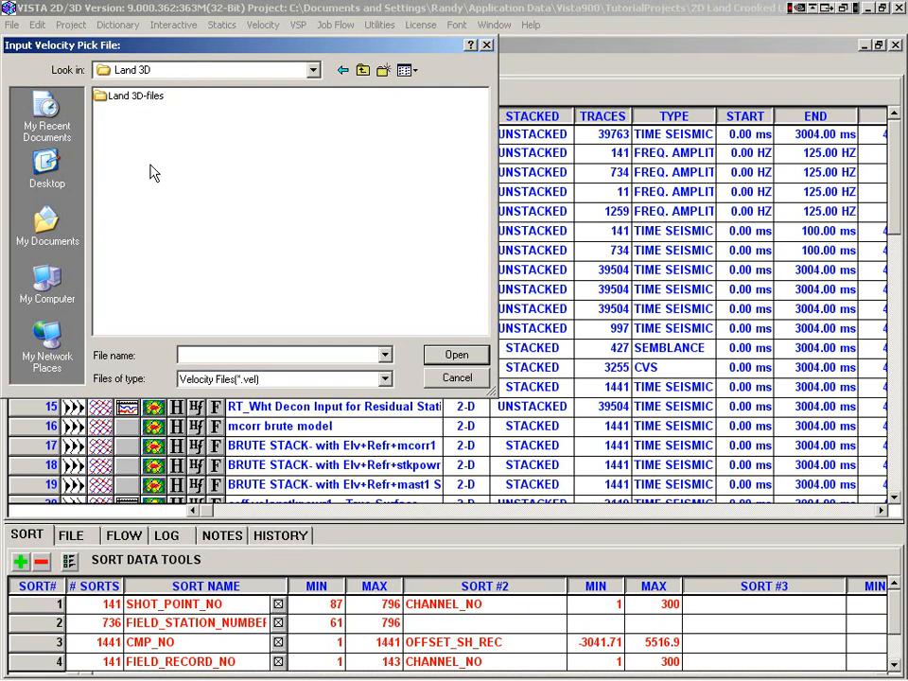
double_click(137, 97)
double_click(121, 125)
double_click(131, 126)
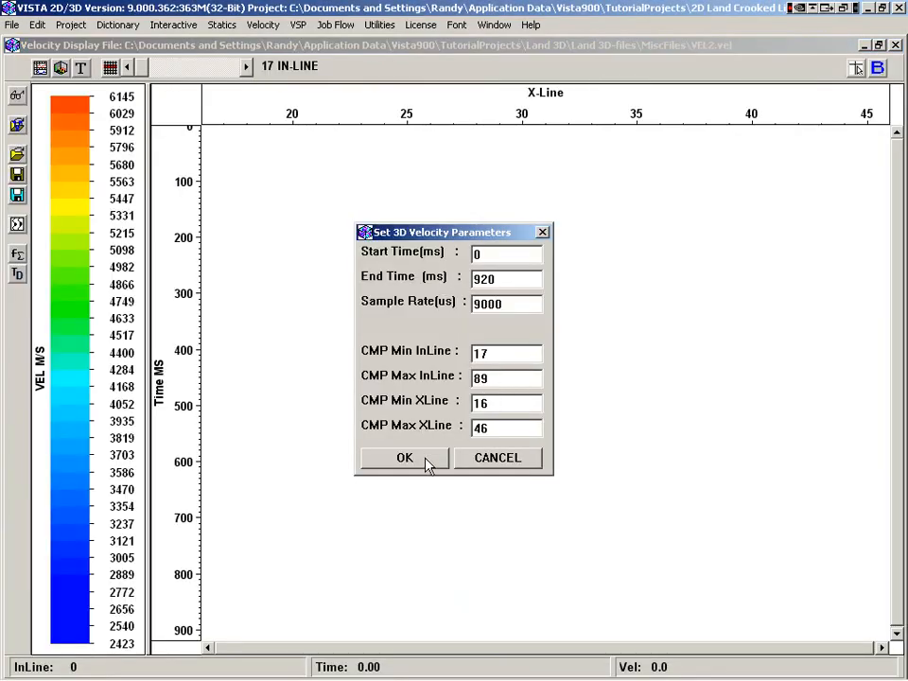
click(426, 461)
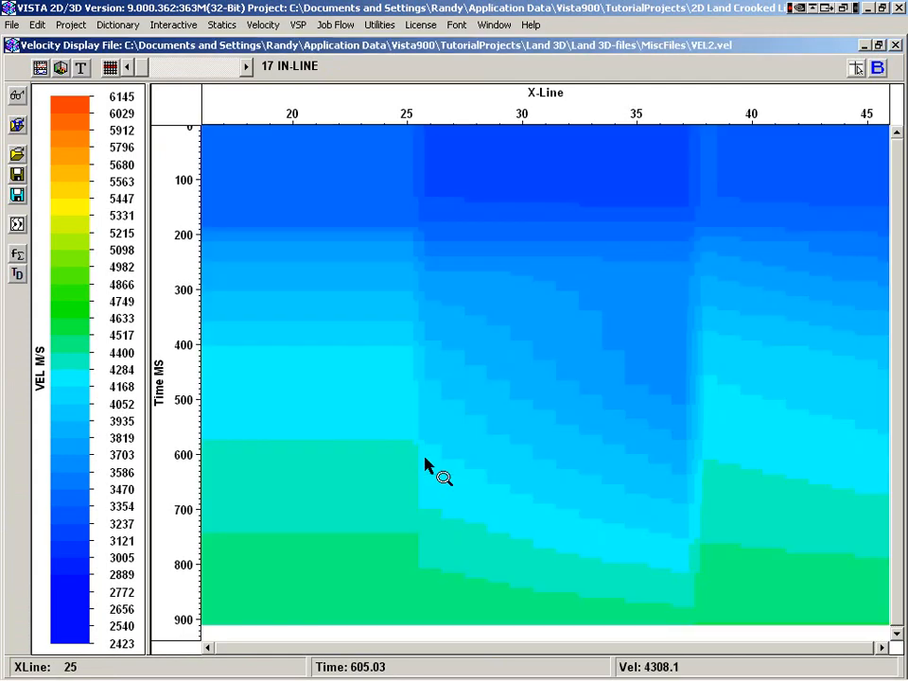
- Switch the VEL2.vel display to the 3D view and move its time slice to 613 ms
click(61, 68)
drag(574, 356, 447, 319)
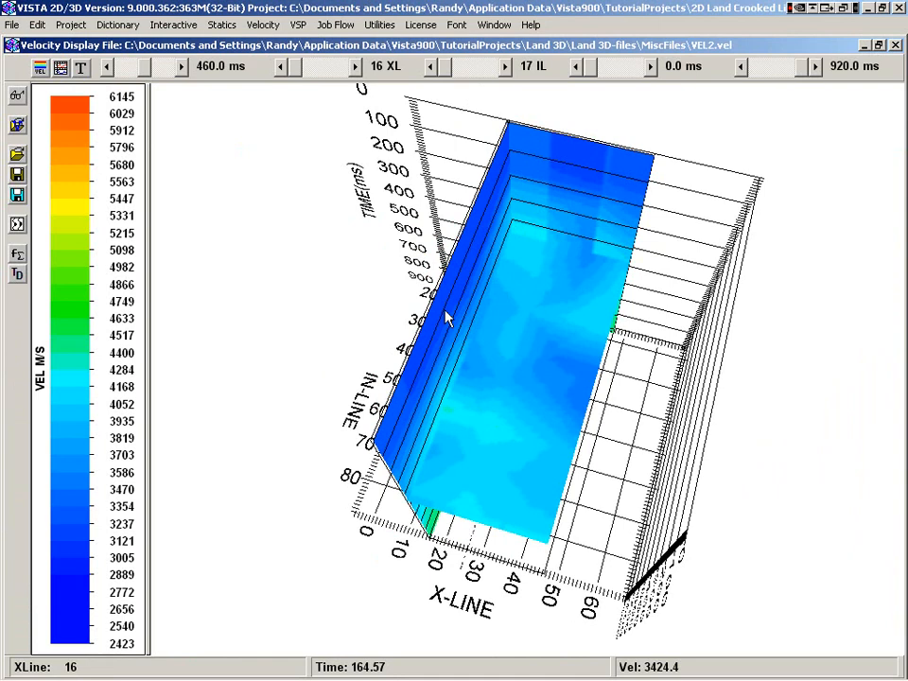
click(163, 67)
click(166, 67)
drag(212, 109, 320, 179)
drag(107, 67, 108, 73)
- Move the cross-line slice to 36 and the in-line slice to 37 in the 3D velocity view
drag(217, 139, 507, 132)
click(346, 74)
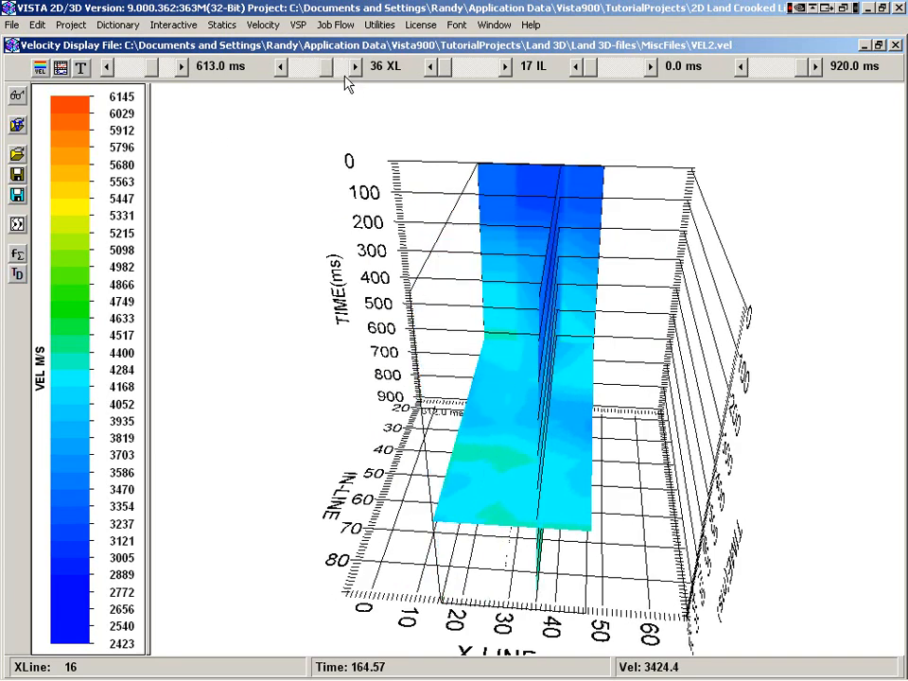
drag(308, 265, 588, 360)
click(473, 67)
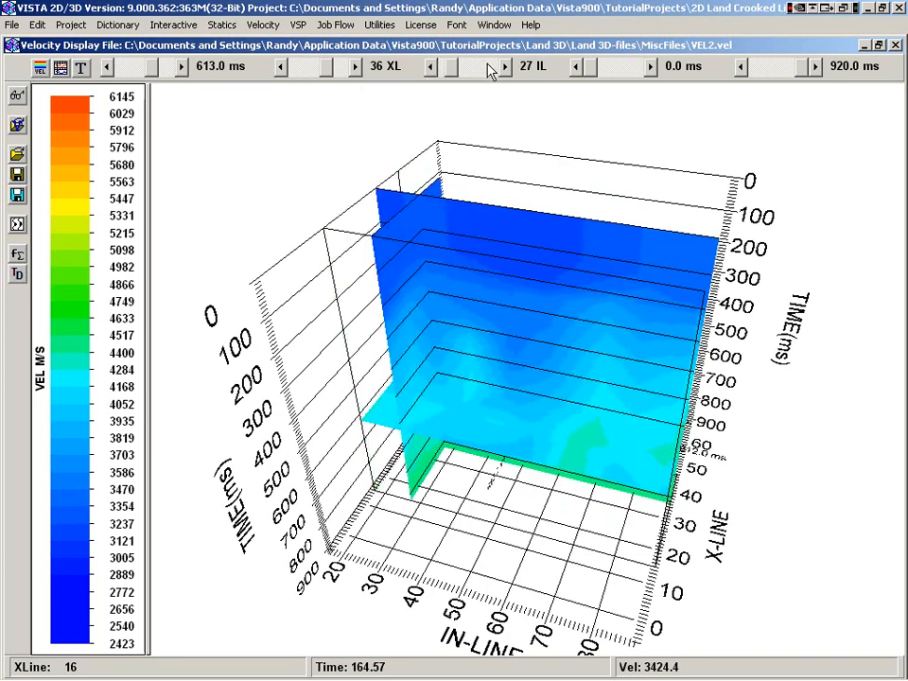
click(473, 67)
- Try limiting the 3D velocity volume to a 360 ms start time and restore the start to 0 ms
click(634, 73)
click(633, 74)
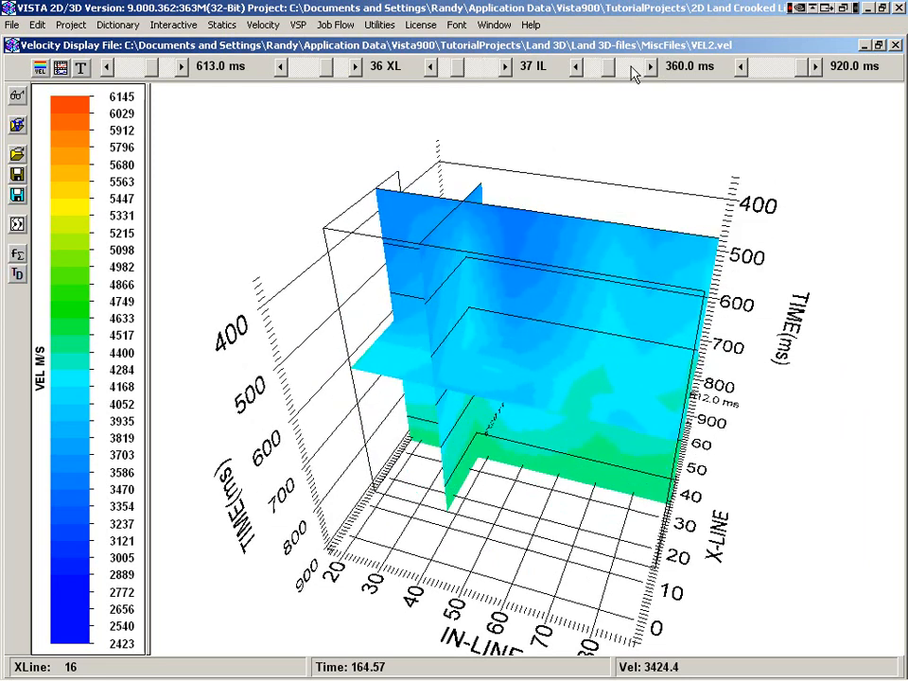
drag(606, 75, 590, 75)
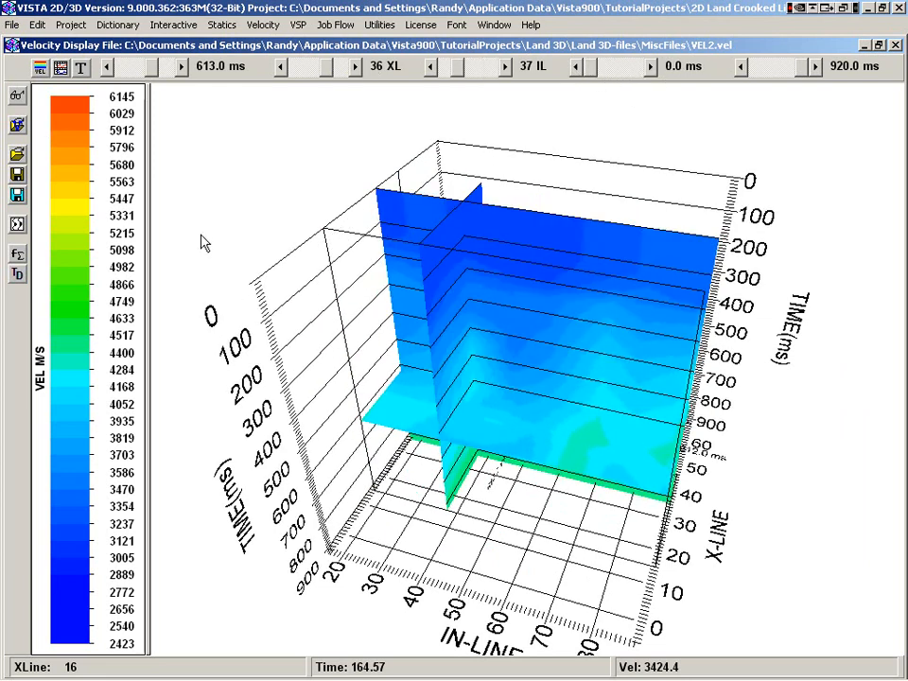
drag(201, 243, 214, 243)
drag(589, 333, 349, 300)
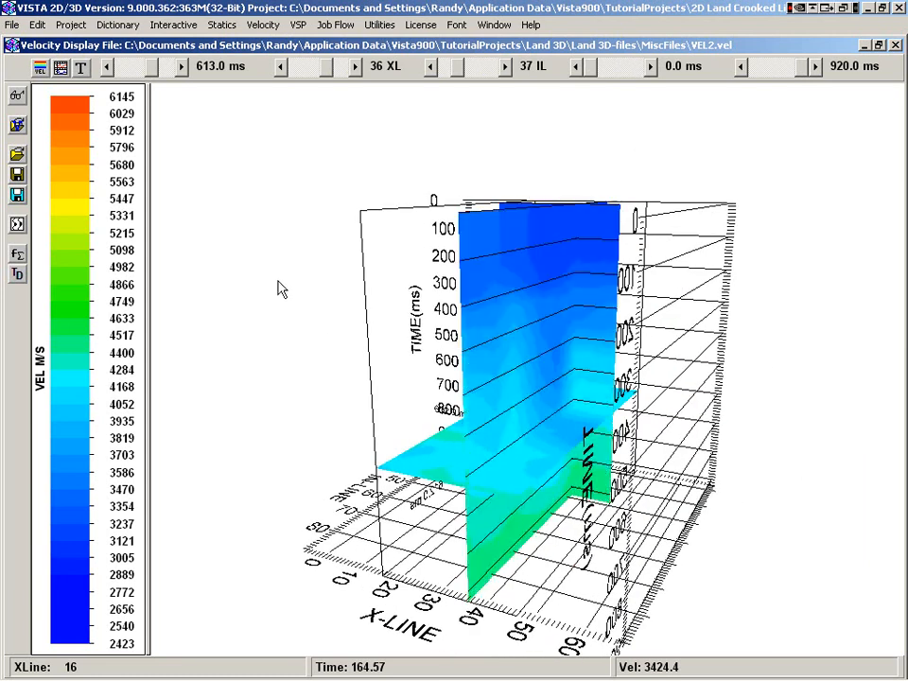